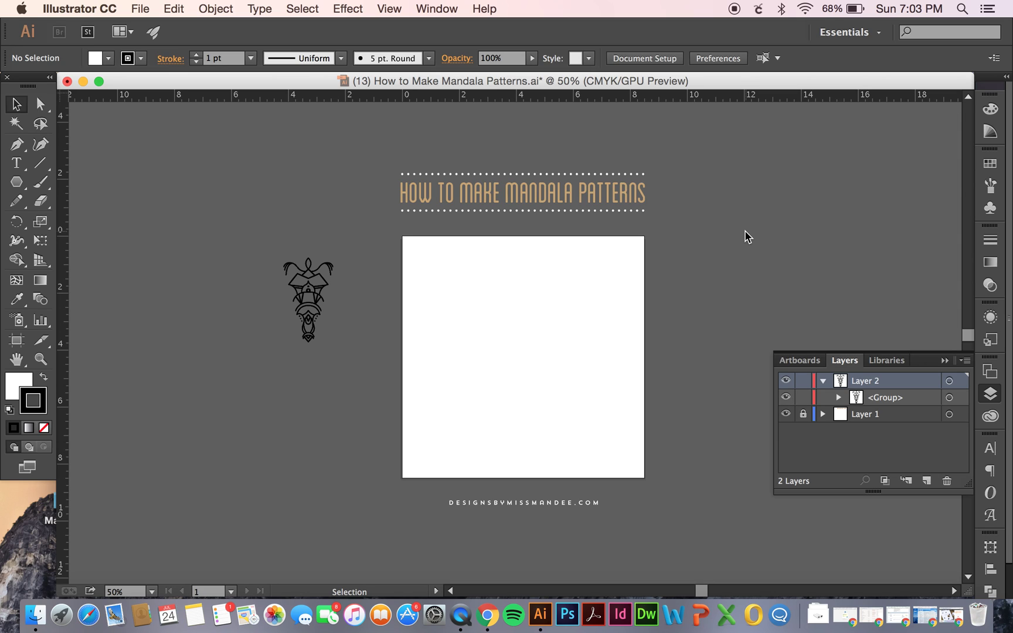
Step: Scroll right to bring the empty artboard beside the sample motif into view
scroll(748, 237, right, 3)
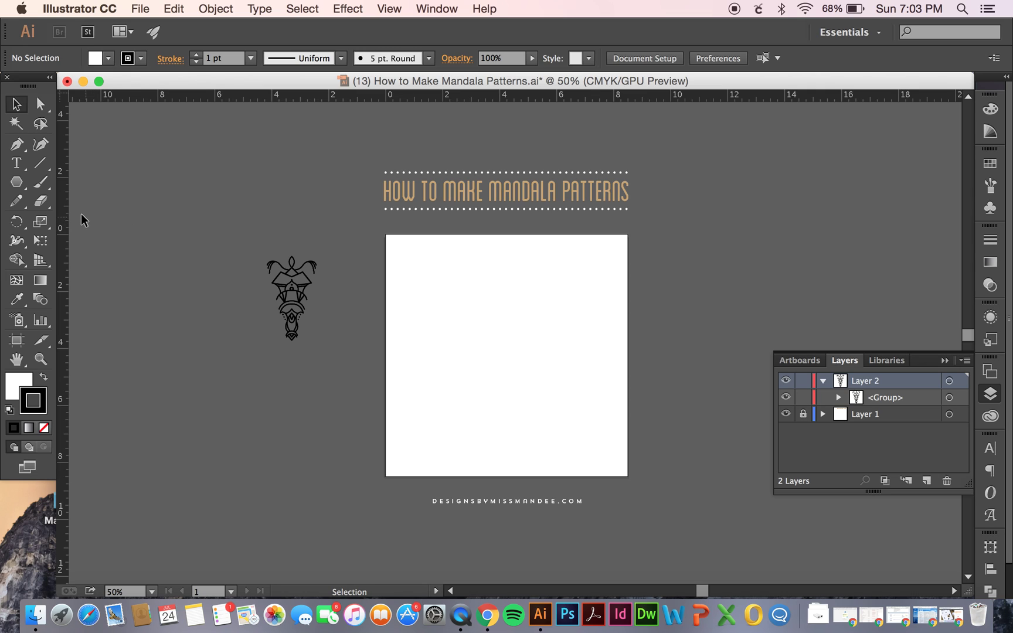
Step: Create a 12-sided polygon with a 3.585 in radius at the artboard centre
click(17, 182)
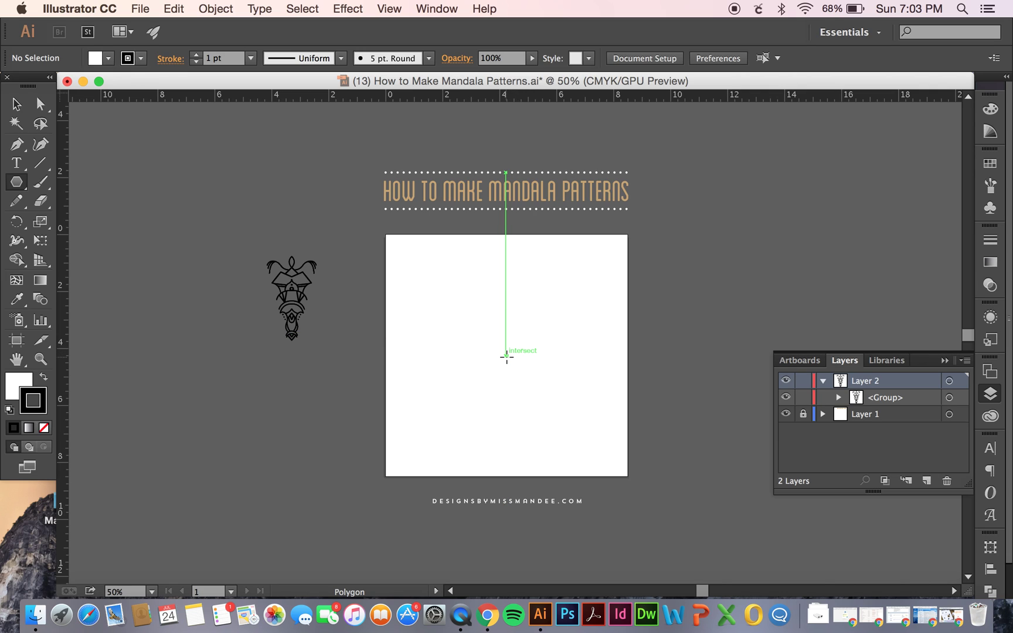
click(508, 356)
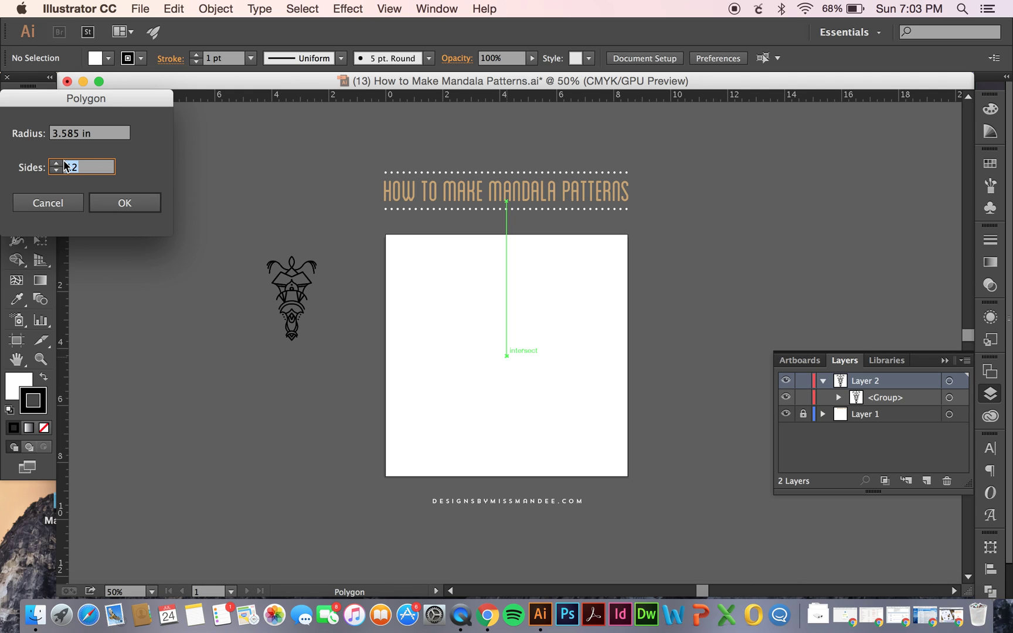
drag(82, 100, 256, 159)
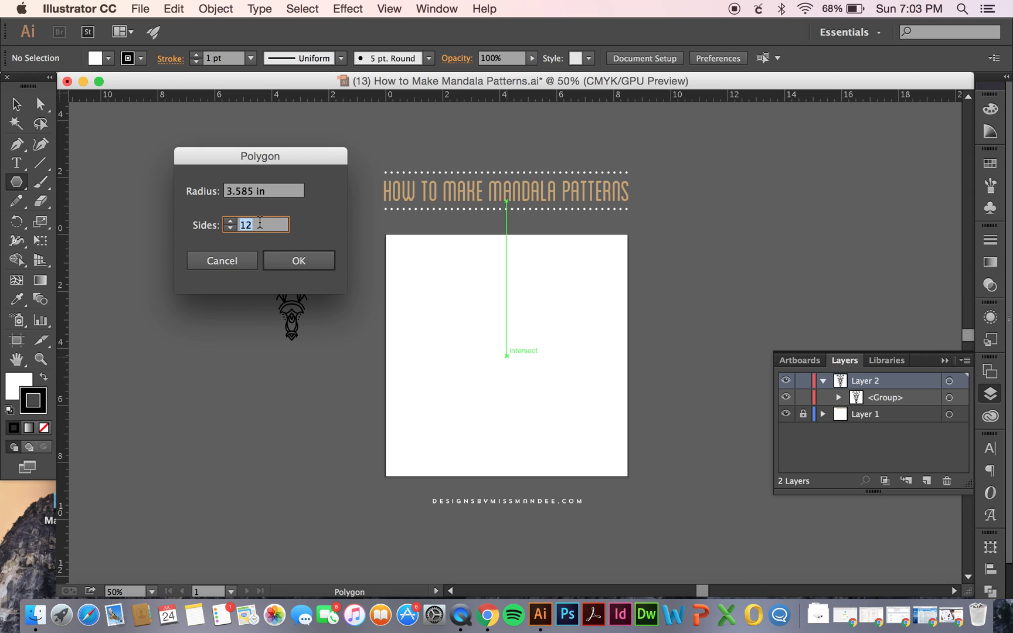
click(300, 260)
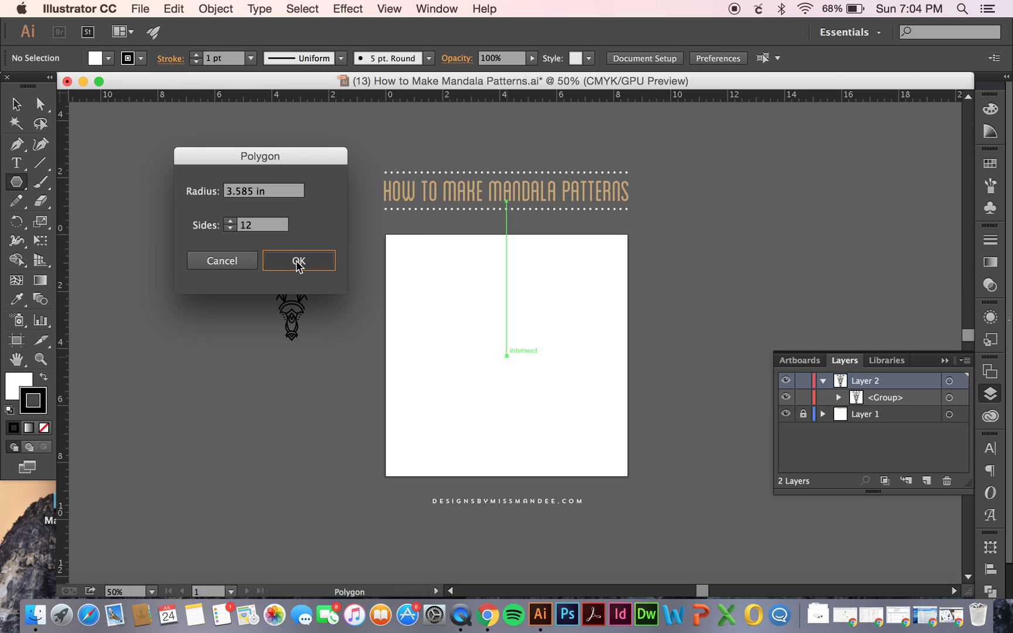
click(298, 261)
key(v)
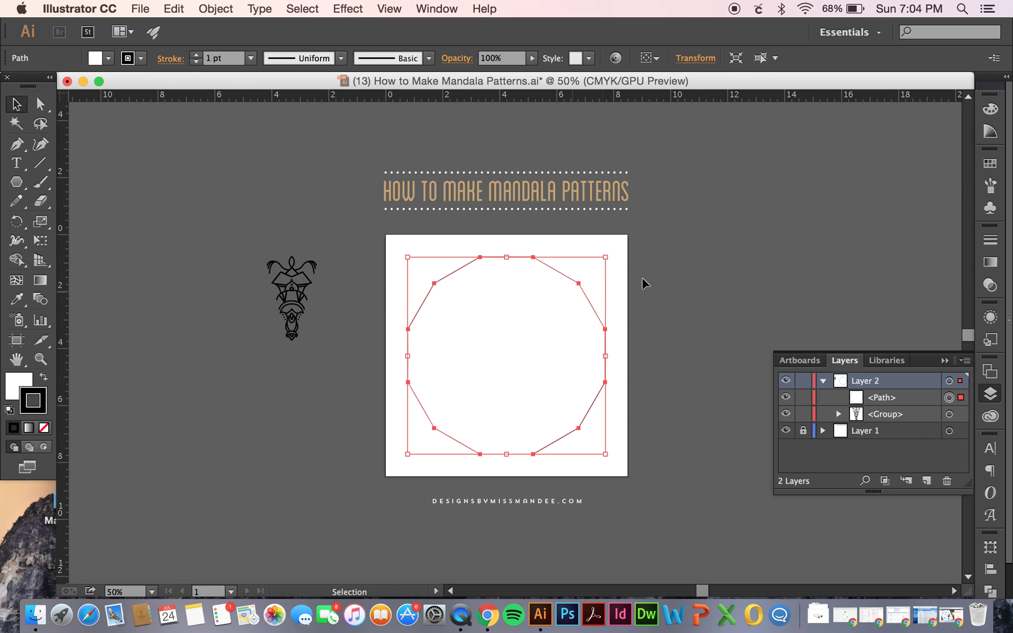
Step: Zoom in, undo two trial enlargements of the polygon, and deselect it
key(super+equal)
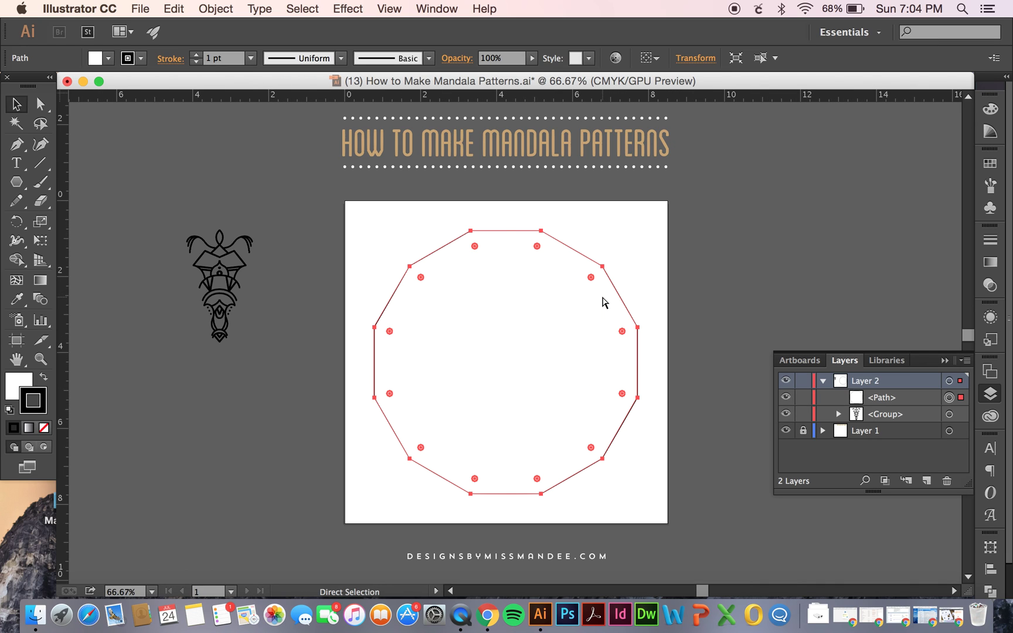
drag(506, 231, 509, 213)
key(super+z)
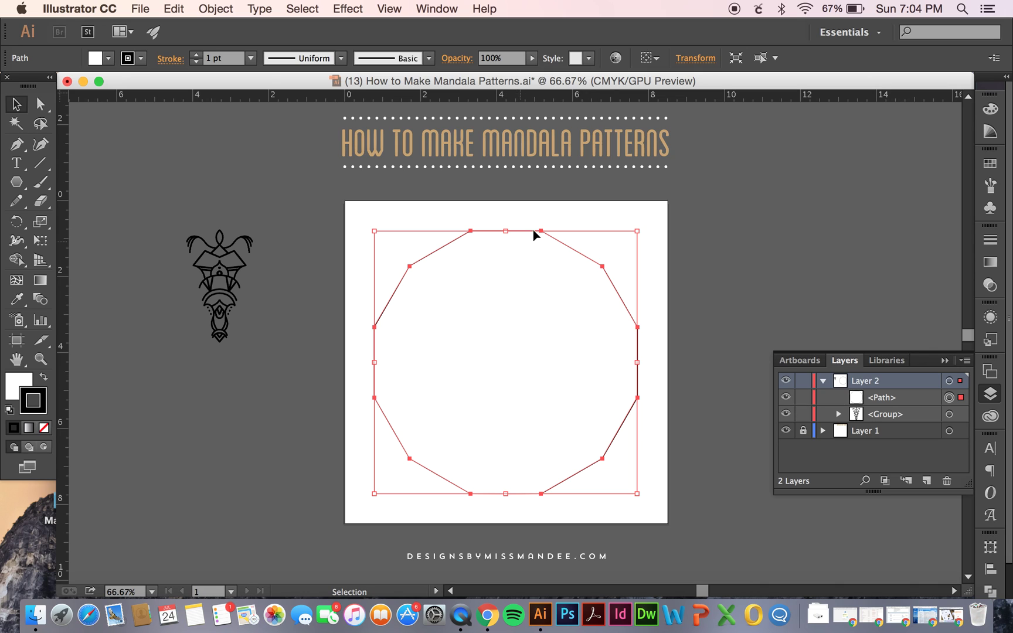
drag(508, 231, 509, 215)
key(super+z)
click(728, 268)
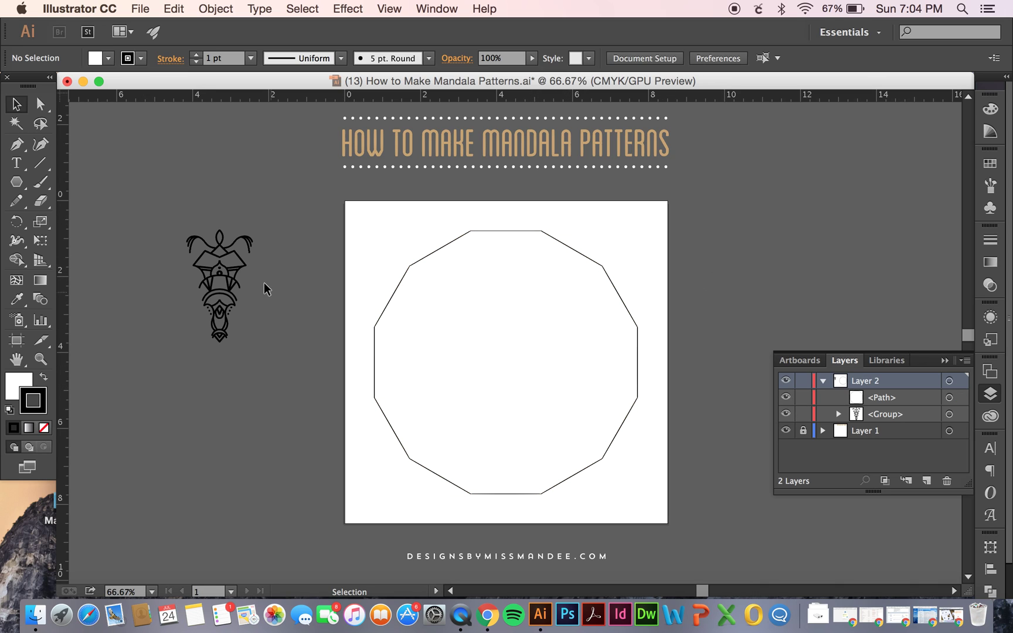
Step: Draw six straight lines through the centre joining opposite polygon vertices, then deselect them
click(40, 163)
drag(471, 231, 540, 494)
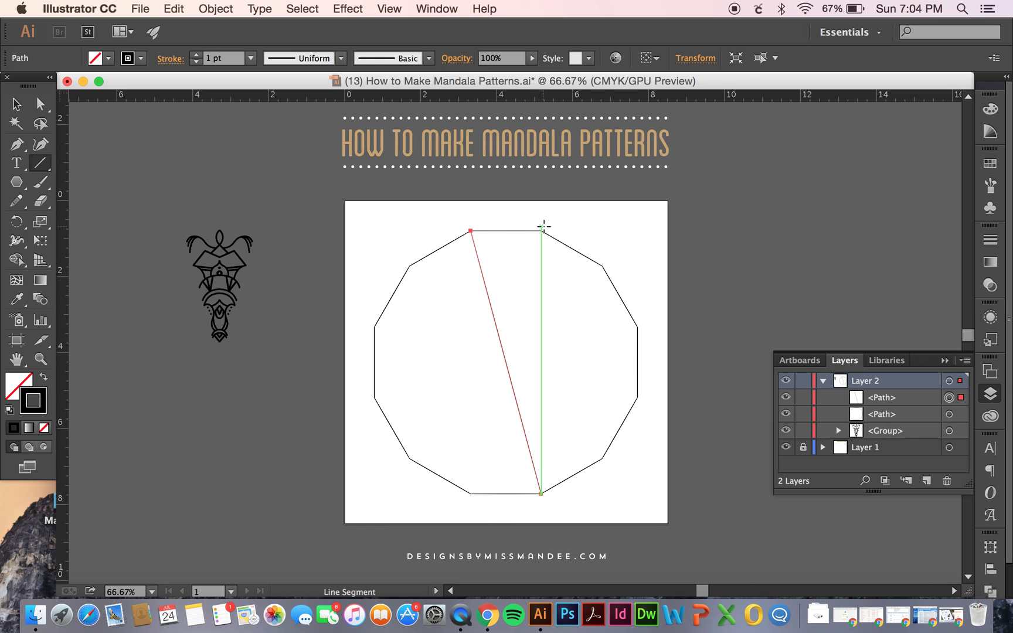
drag(542, 232, 471, 494)
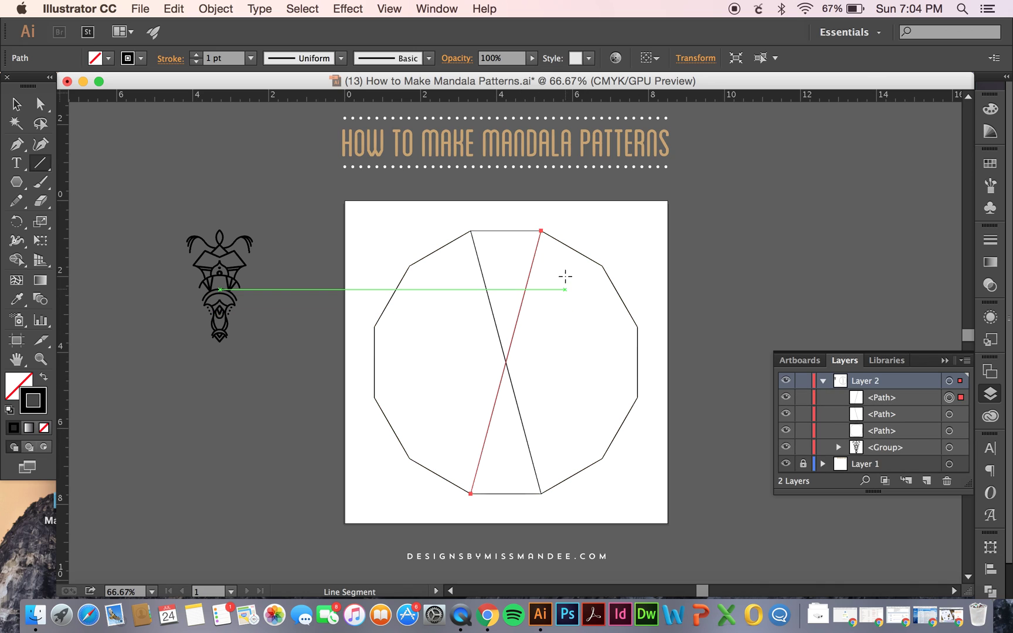
drag(602, 267, 409, 459)
drag(637, 327, 376, 397)
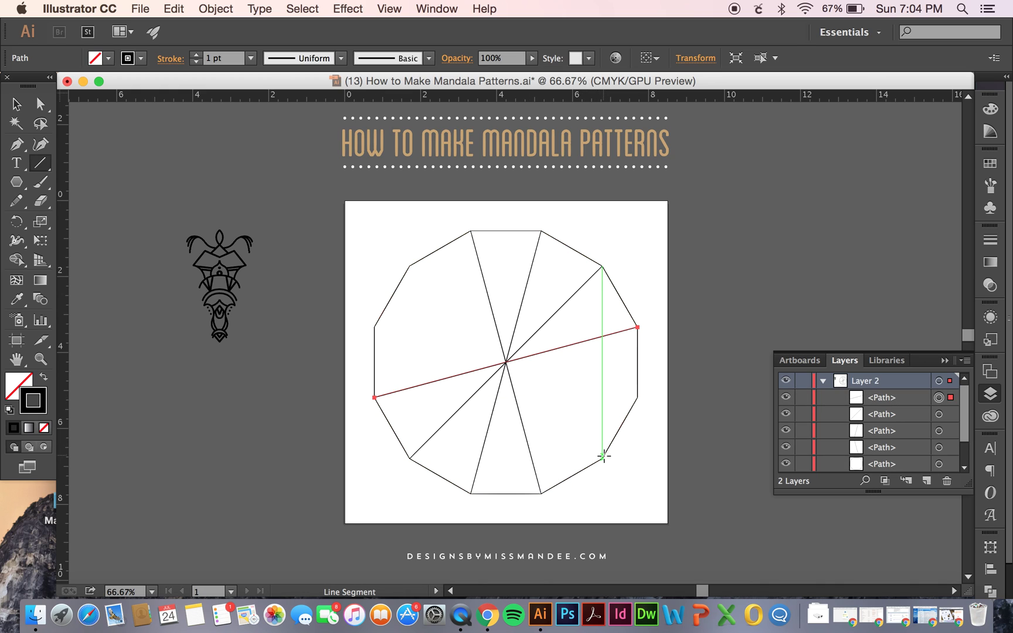
drag(603, 458, 410, 267)
drag(374, 327, 638, 397)
key(v)
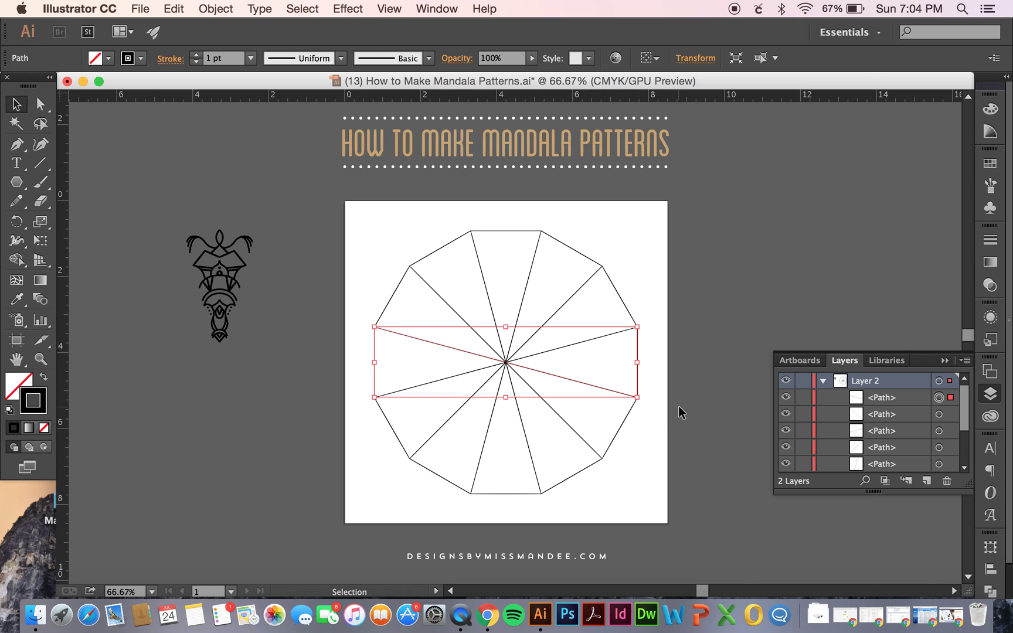
click(679, 407)
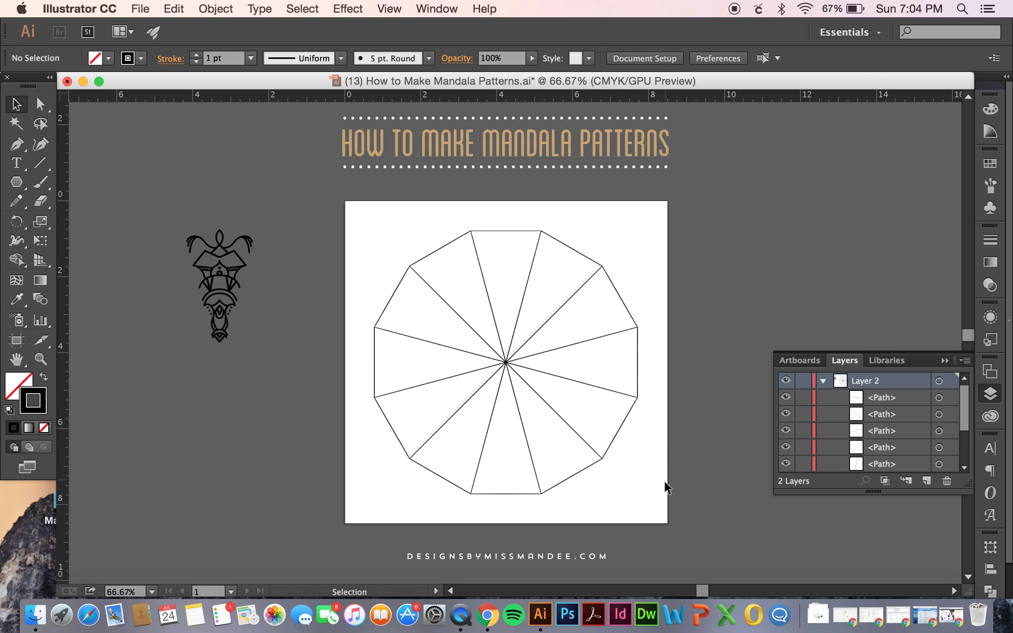
Step: Select the polygon and lines, apply Pathfinder Divide, and inspect the resulting group in Layers
key(super+a)
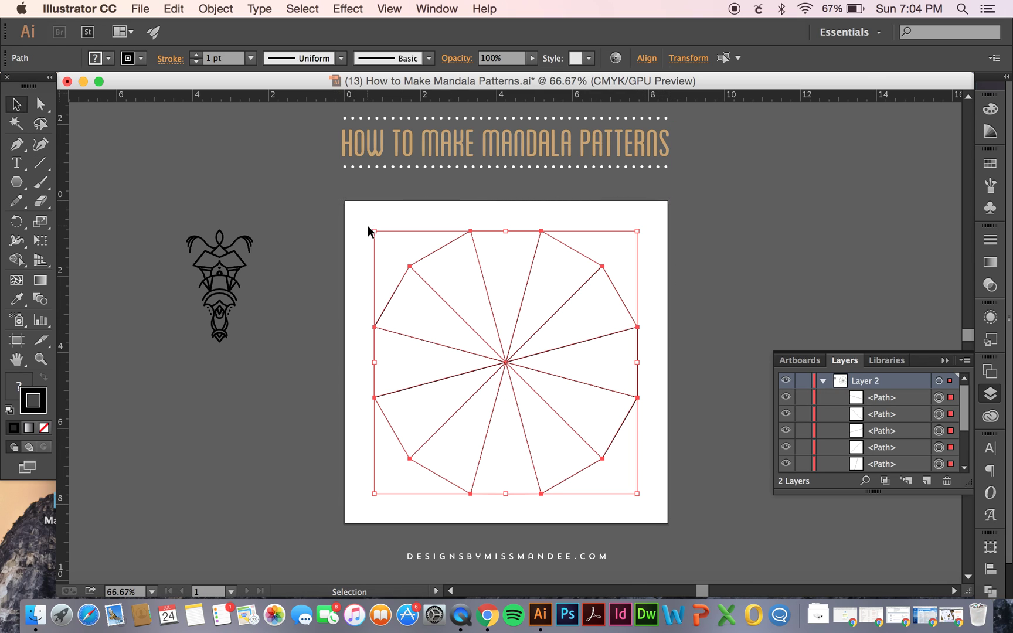
click(991, 592)
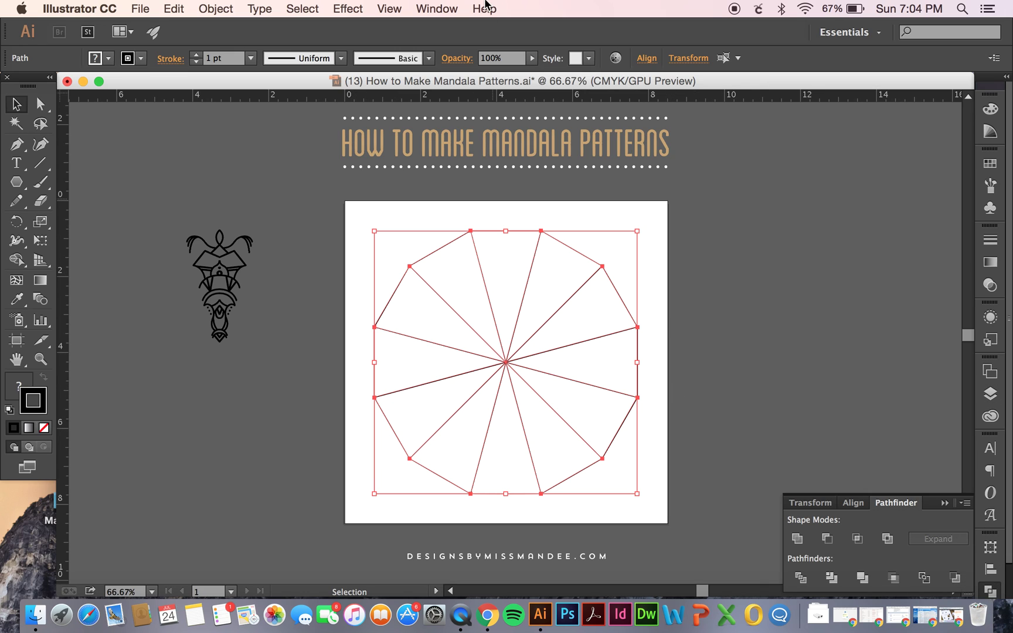
click(443, 7)
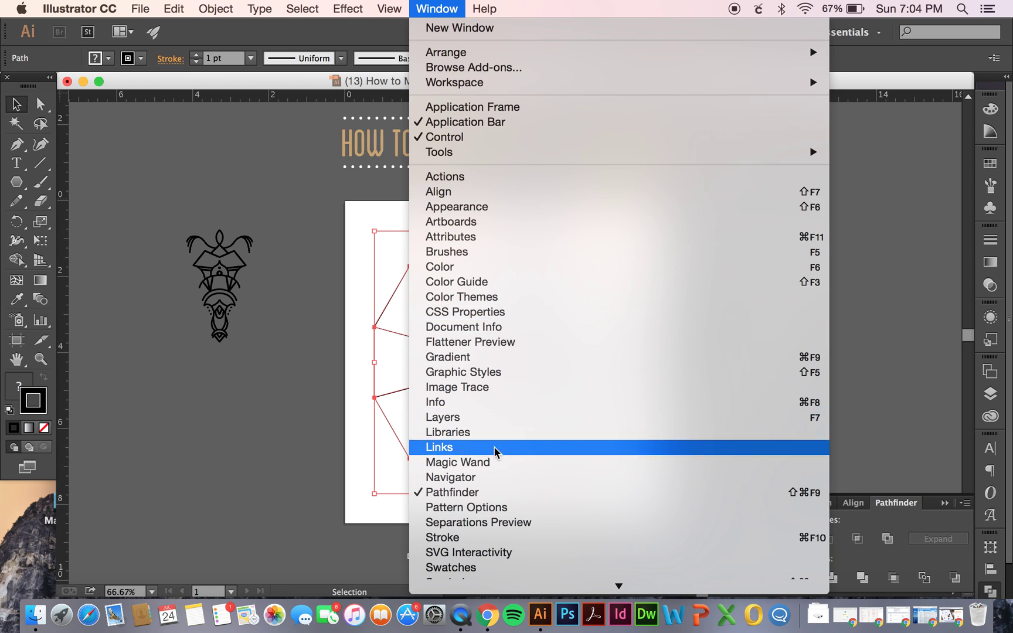
click(444, 5)
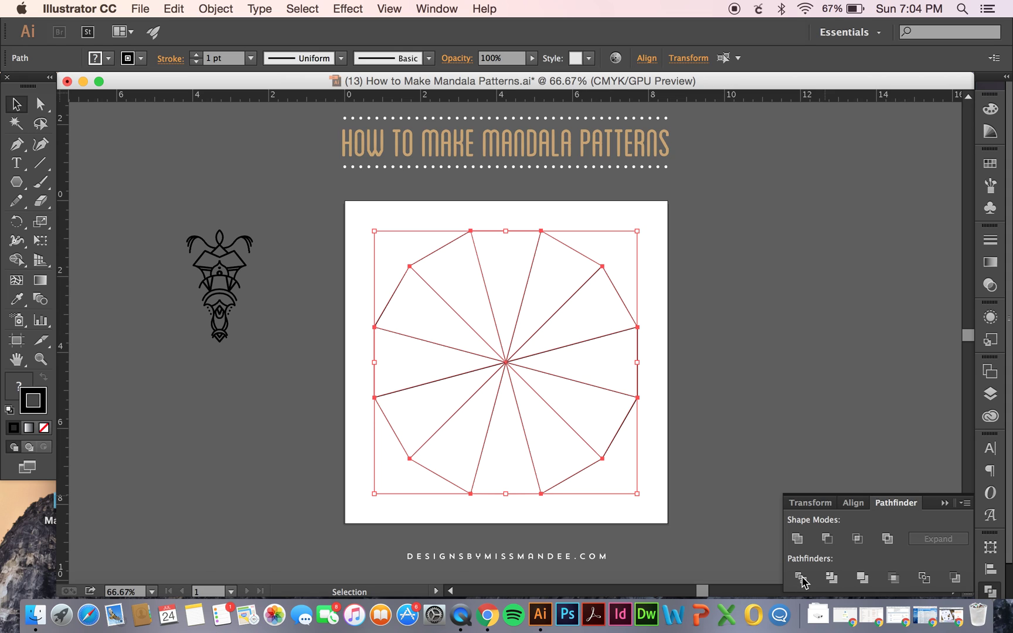
click(801, 580)
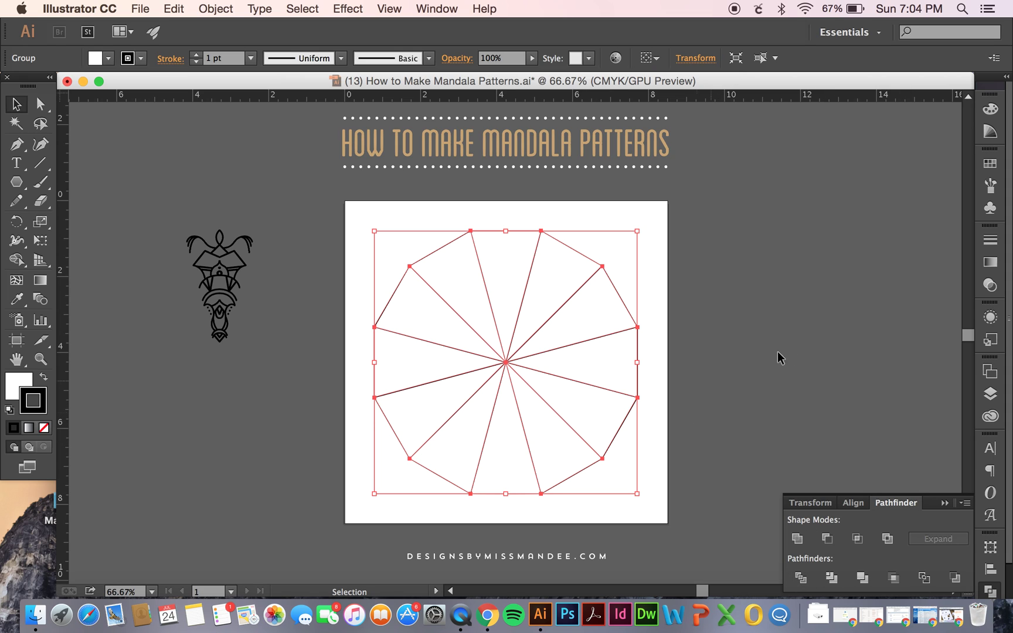
click(990, 393)
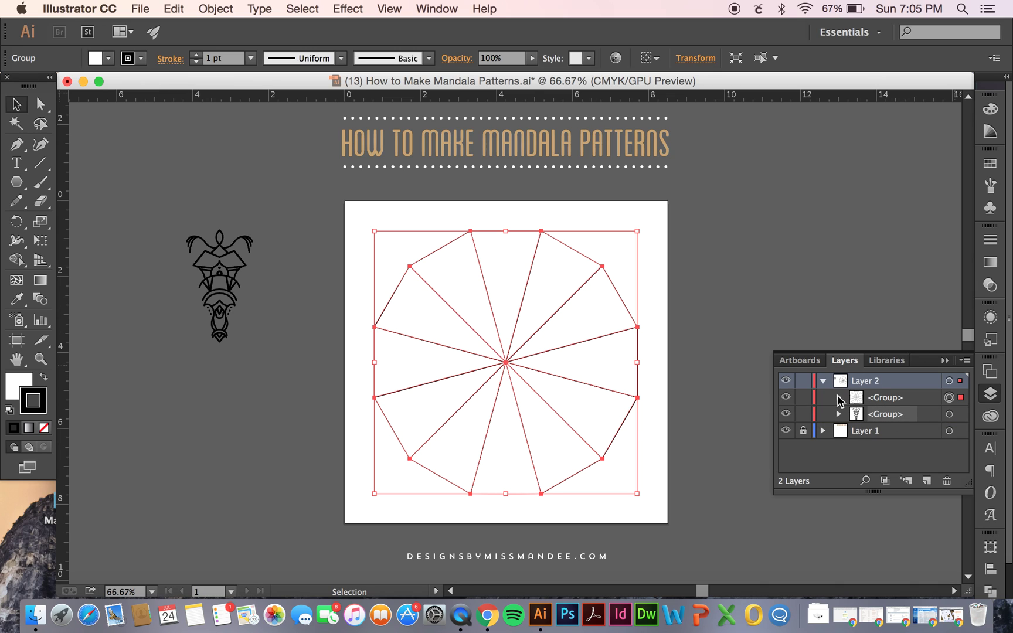
click(839, 398)
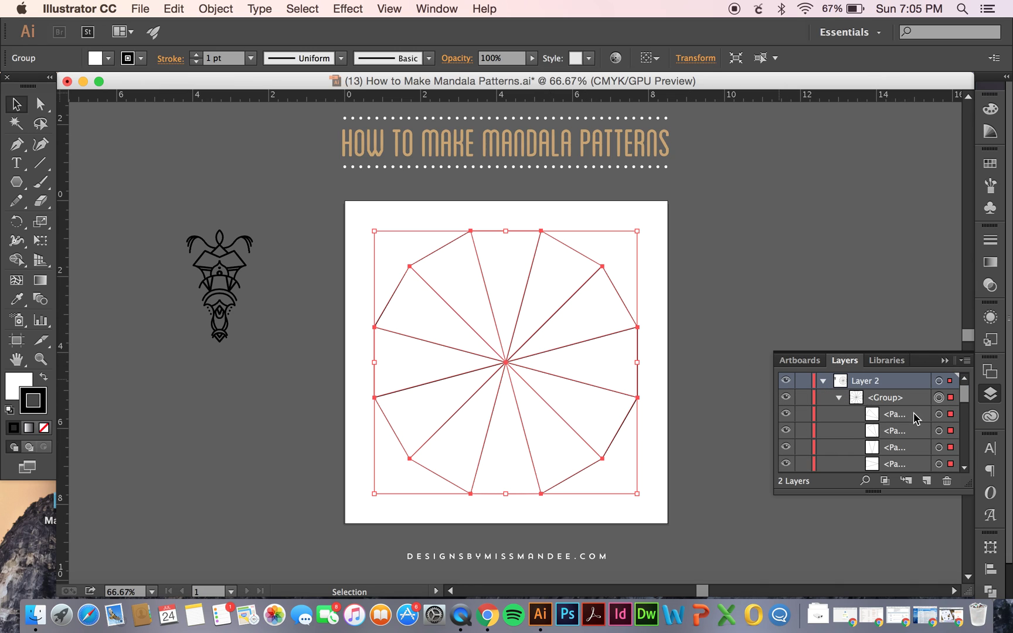
click(839, 398)
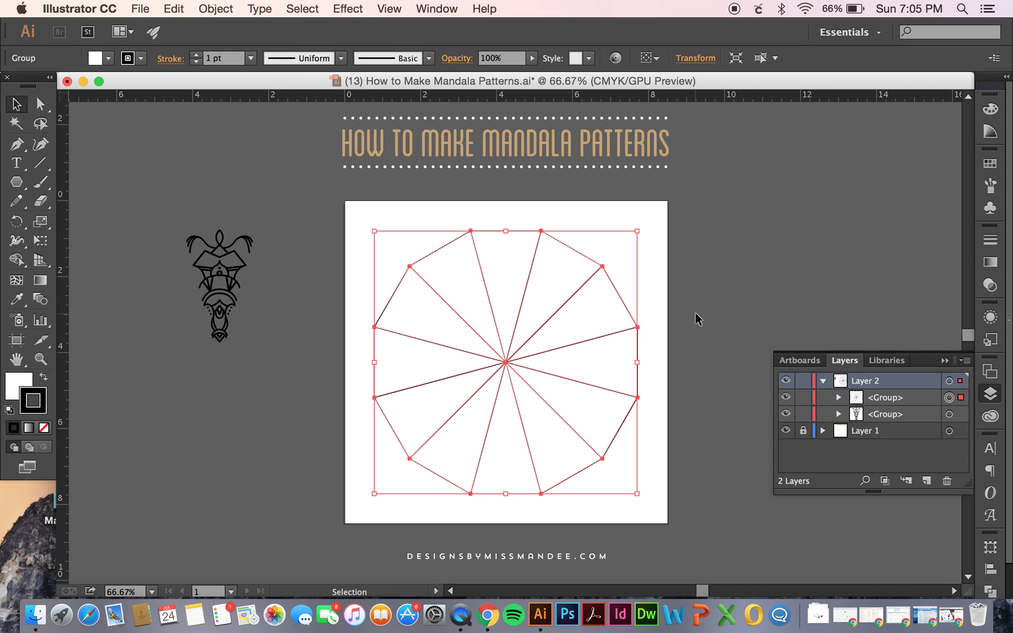
Step: Paste a copy of the divided group in front and hide that duplicate
key(super+c)
key(super+f)
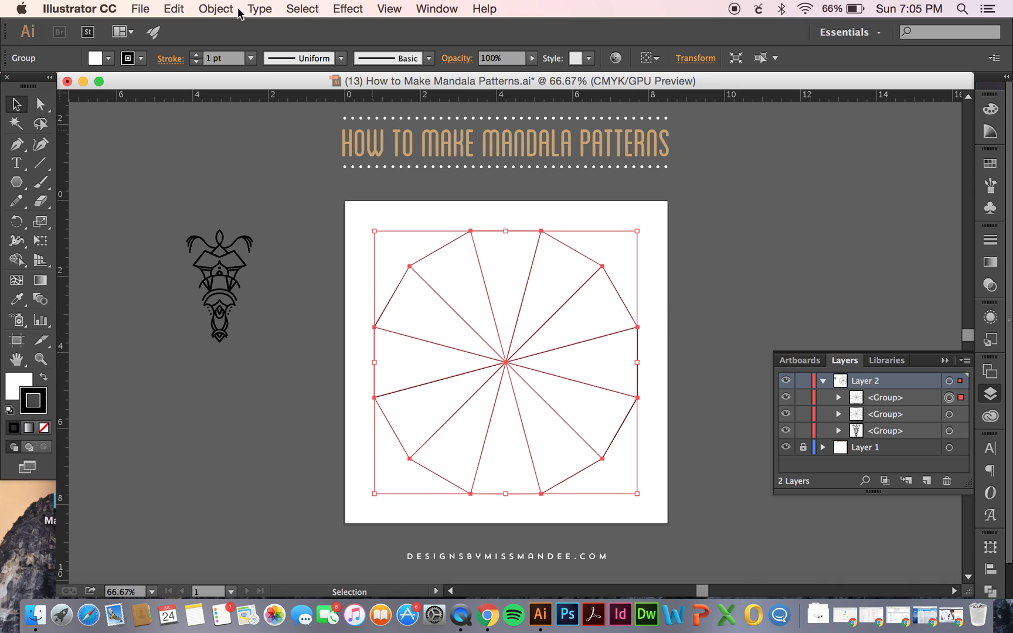
click(175, 9)
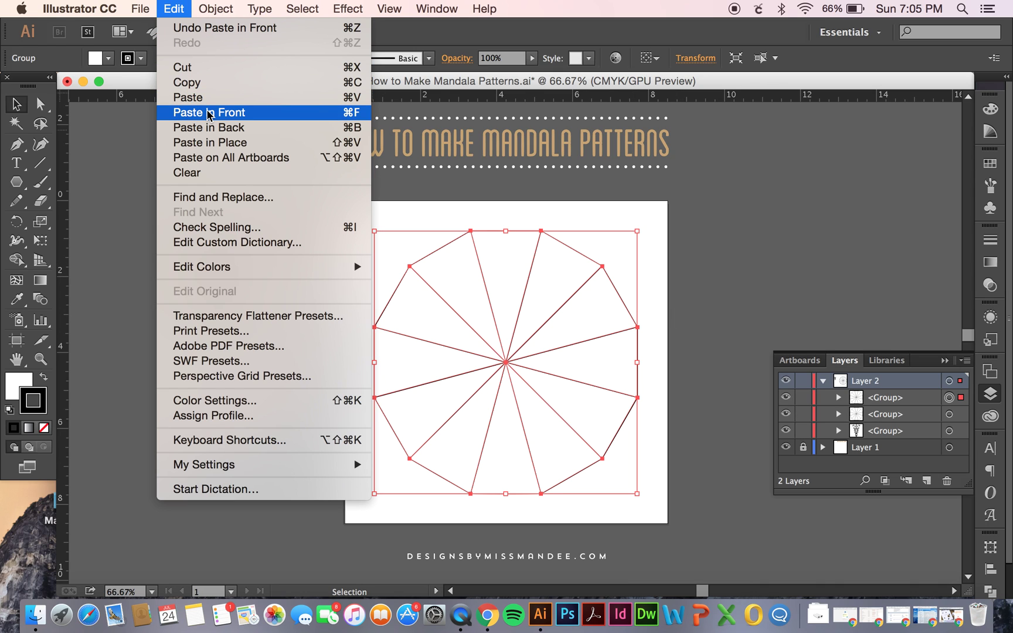
click(739, 281)
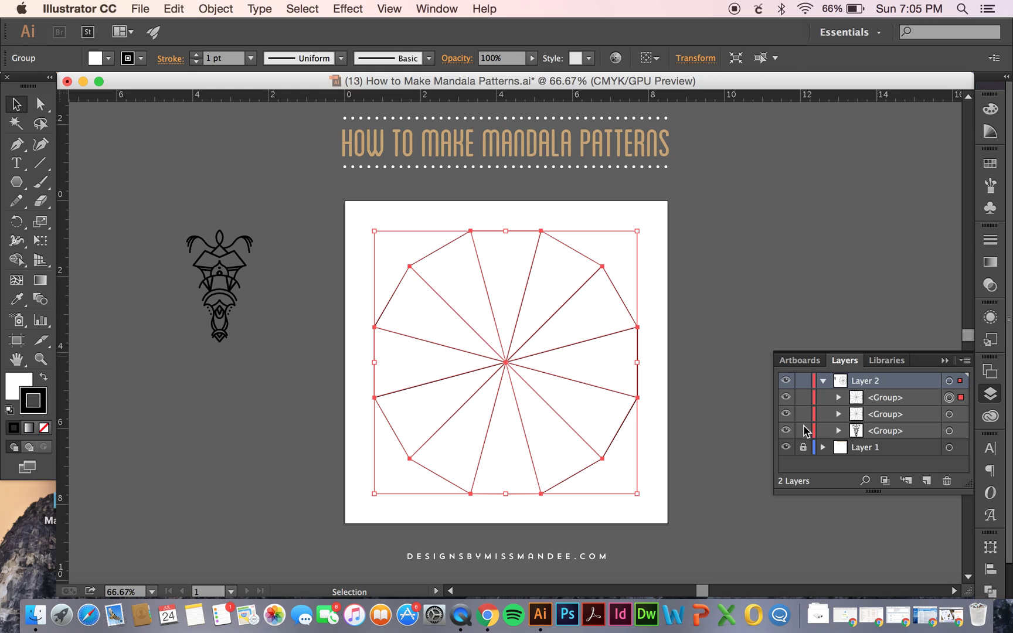
click(786, 414)
Step: Ungroup the polygon into separate wedge paths and check individual wedges
click(226, 9)
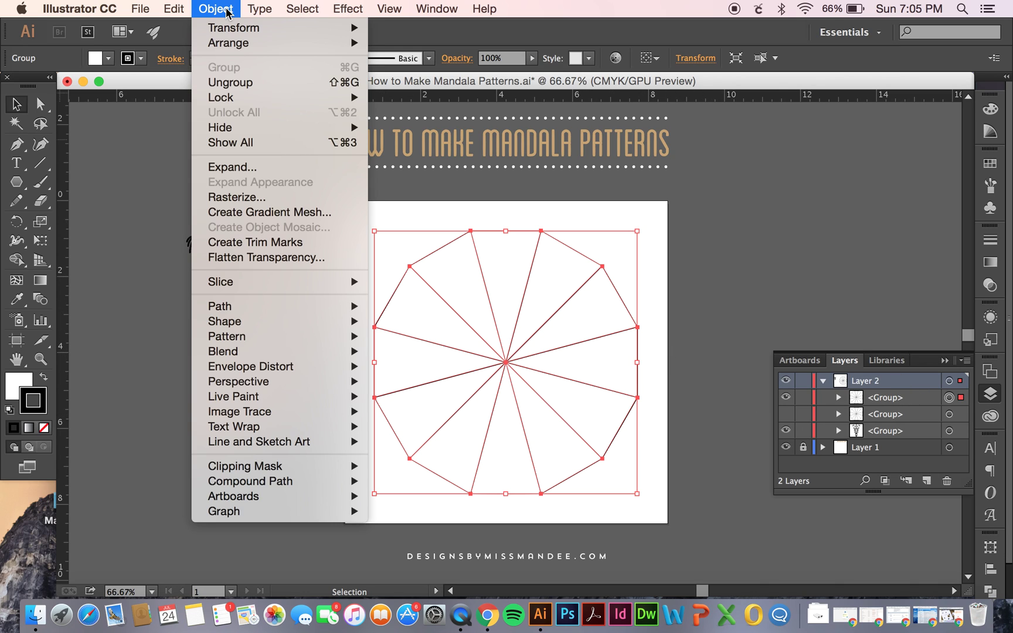
click(240, 88)
click(720, 442)
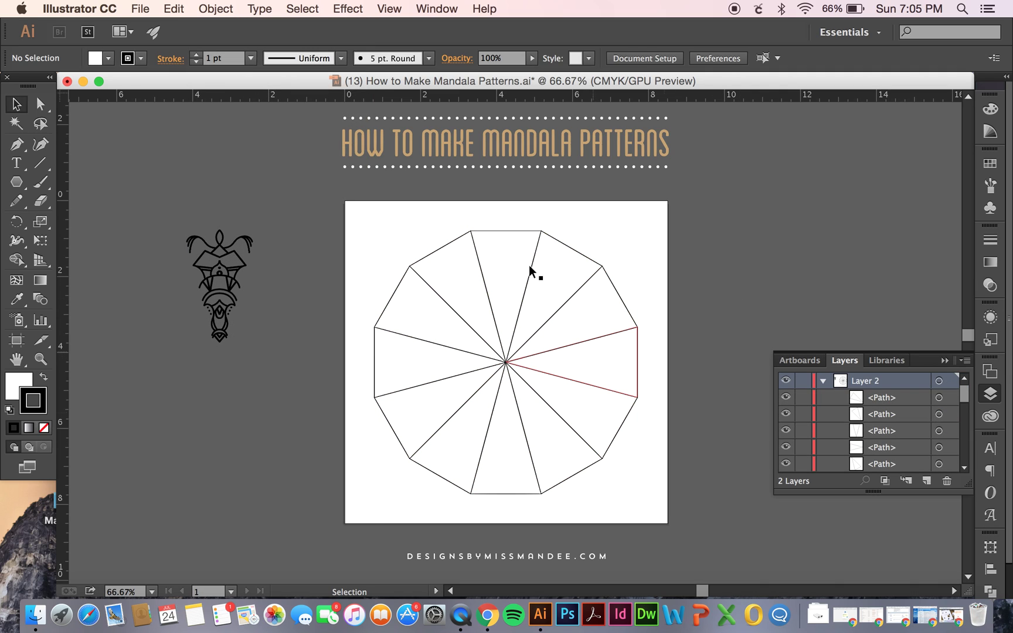
click(518, 238)
click(571, 247)
click(612, 287)
click(637, 374)
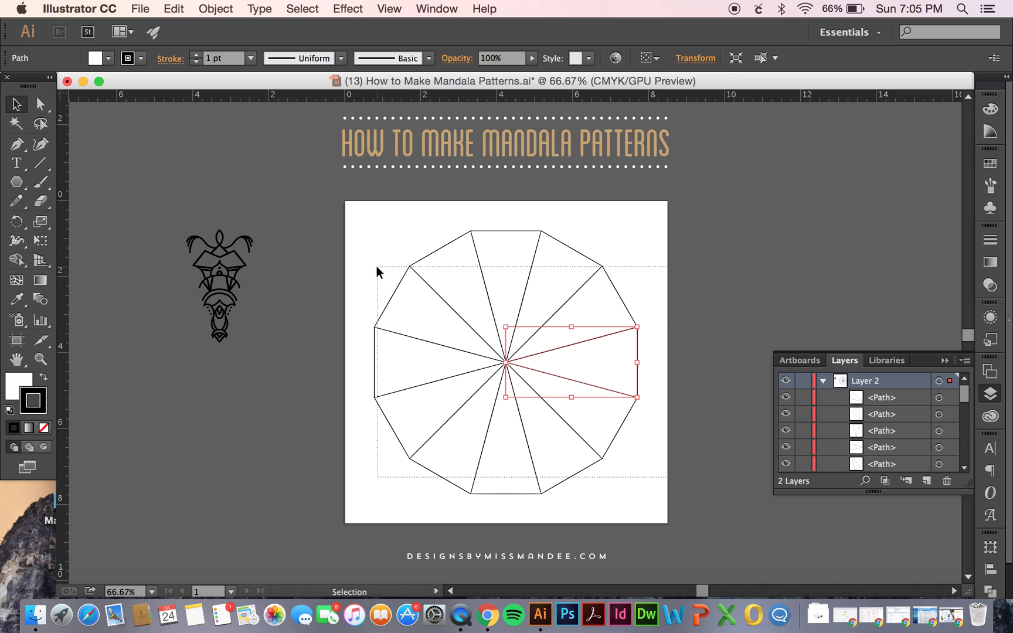
Step: Group and hide every wedge except the top triangle, then zoom in on it
key(super+a)
shift+click(494, 229)
key(super+g)
key(super+3)
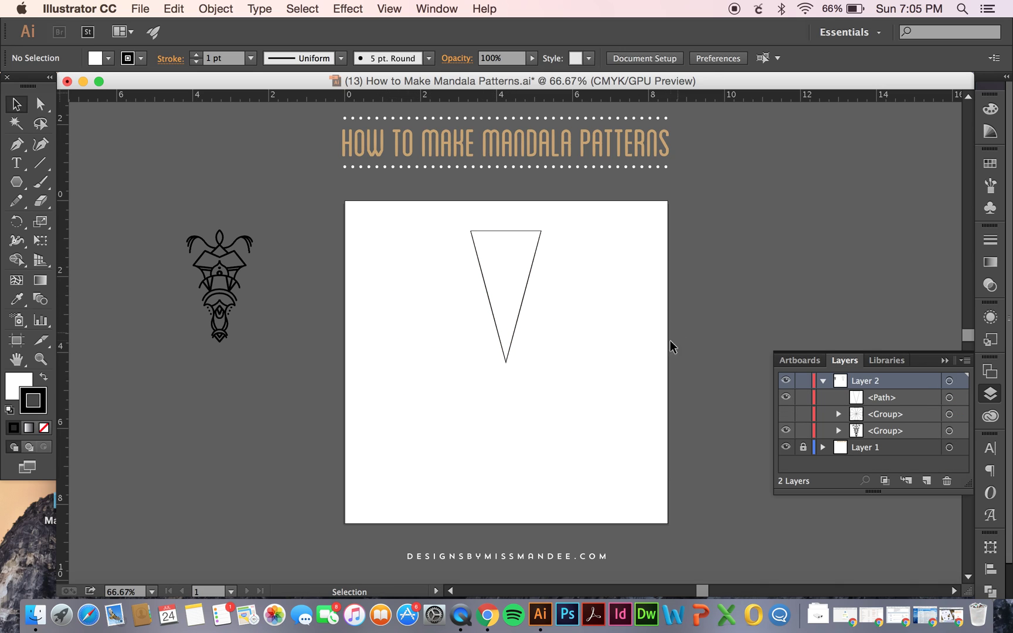
key(super+equal)
key(super+equal)
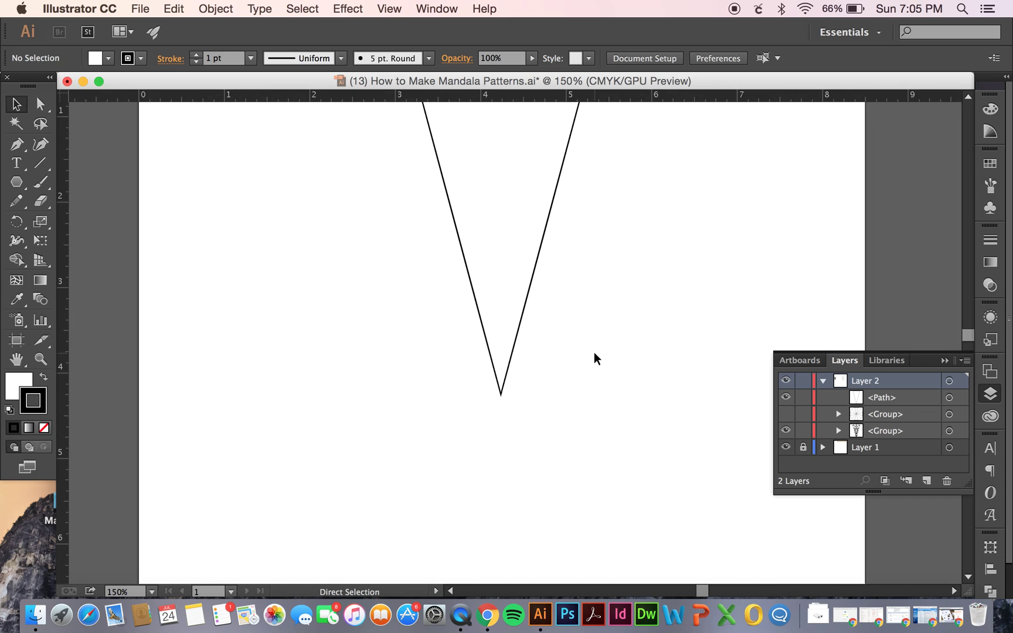
scroll(594, 351, up, 5)
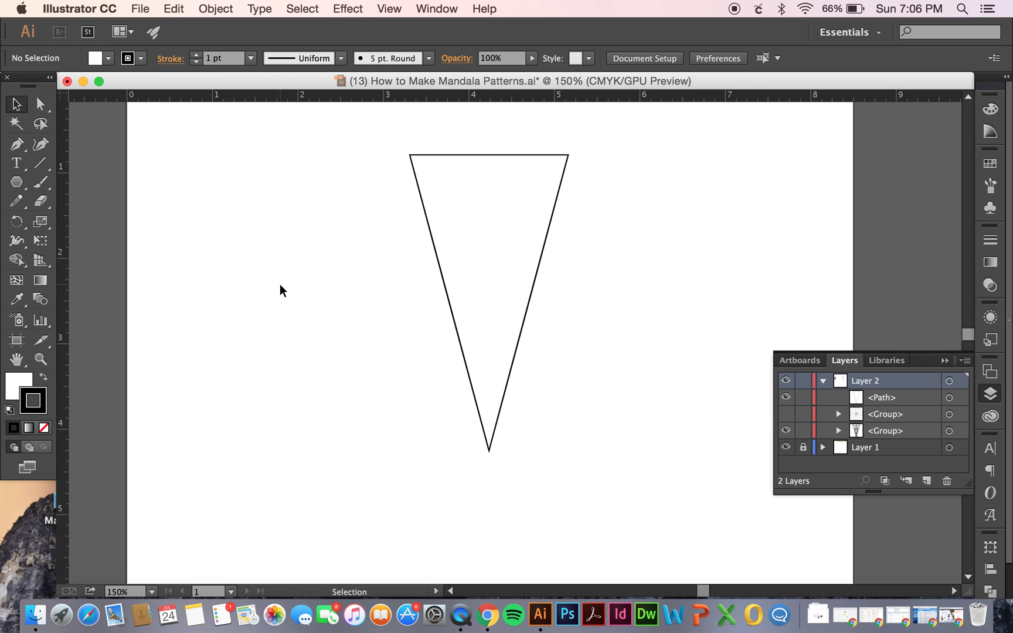
Step: Place a vertical guide through the triangle's centre, replacing a misplaced first guide
drag(65, 265, 300, 261)
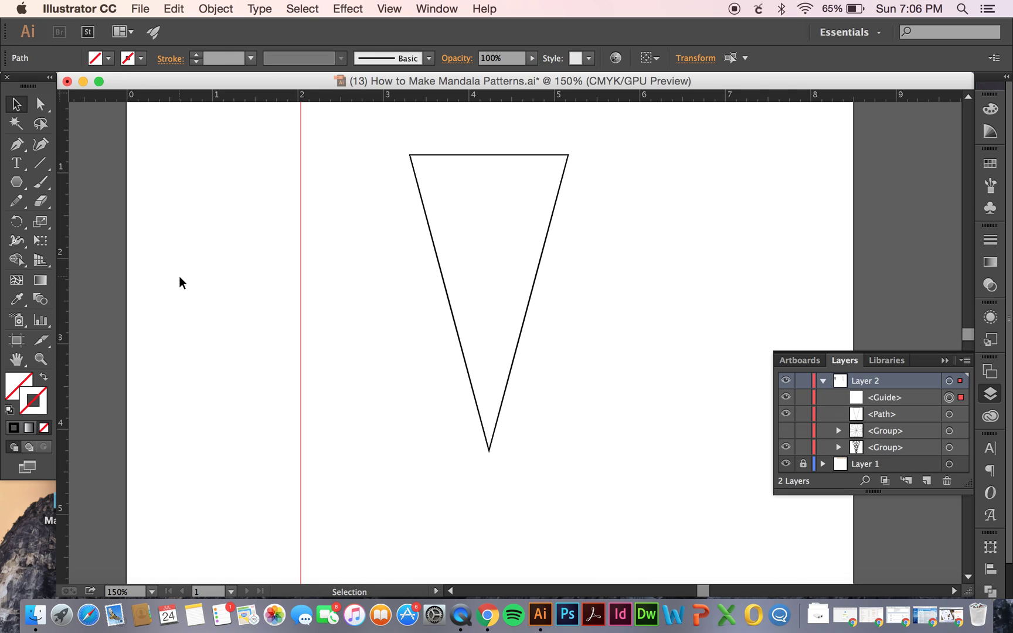
key(Delete)
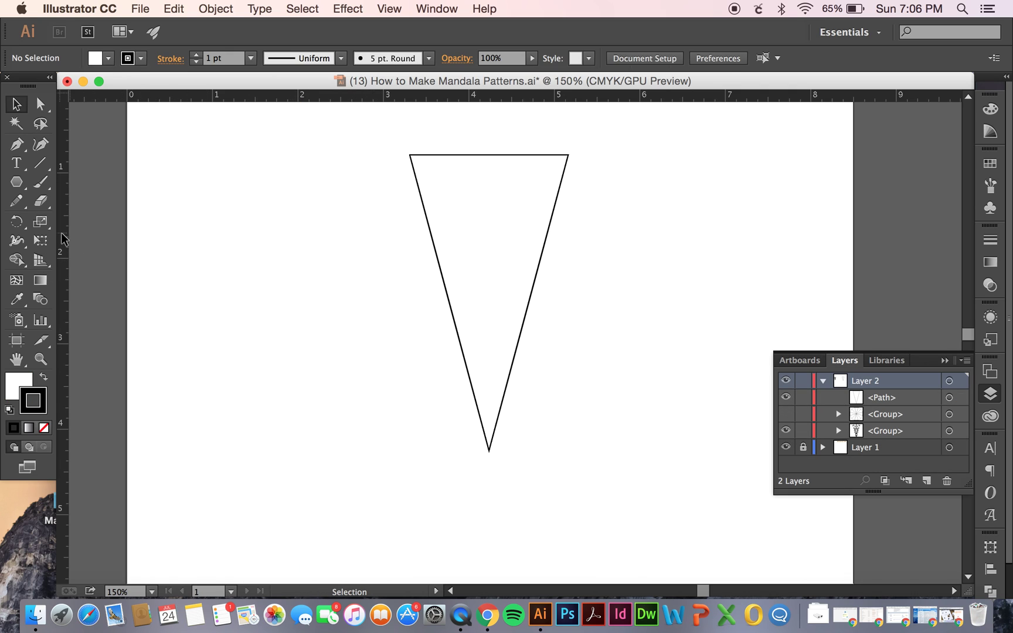
drag(65, 239, 489, 271)
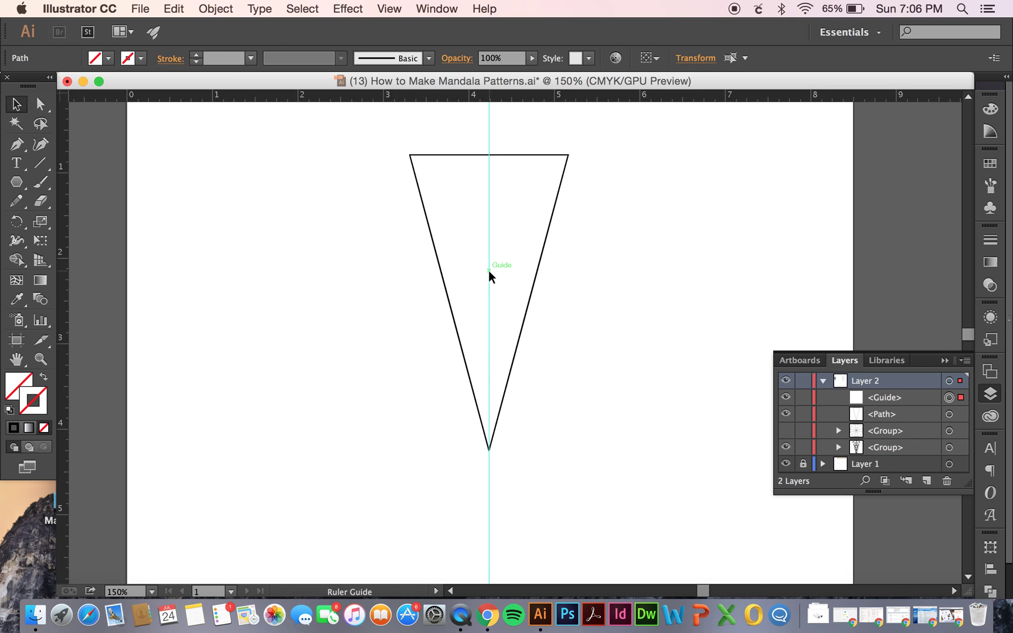
Step: Move the guide onto a new locked Layer 3 and lock the triangle path
click(925, 481)
click(901, 416)
drag(903, 418, 888, 385)
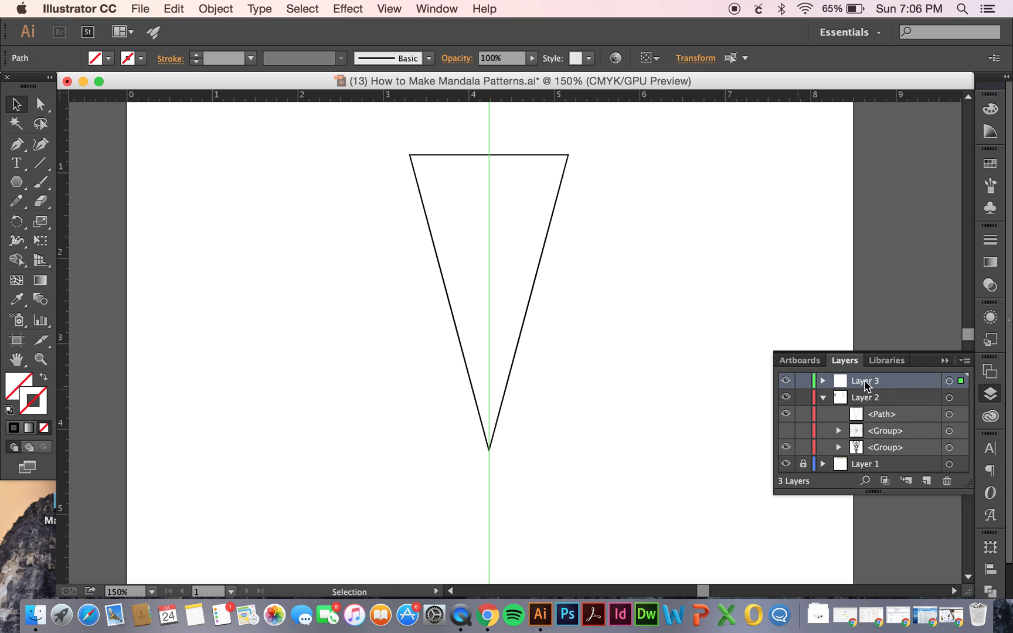
click(803, 381)
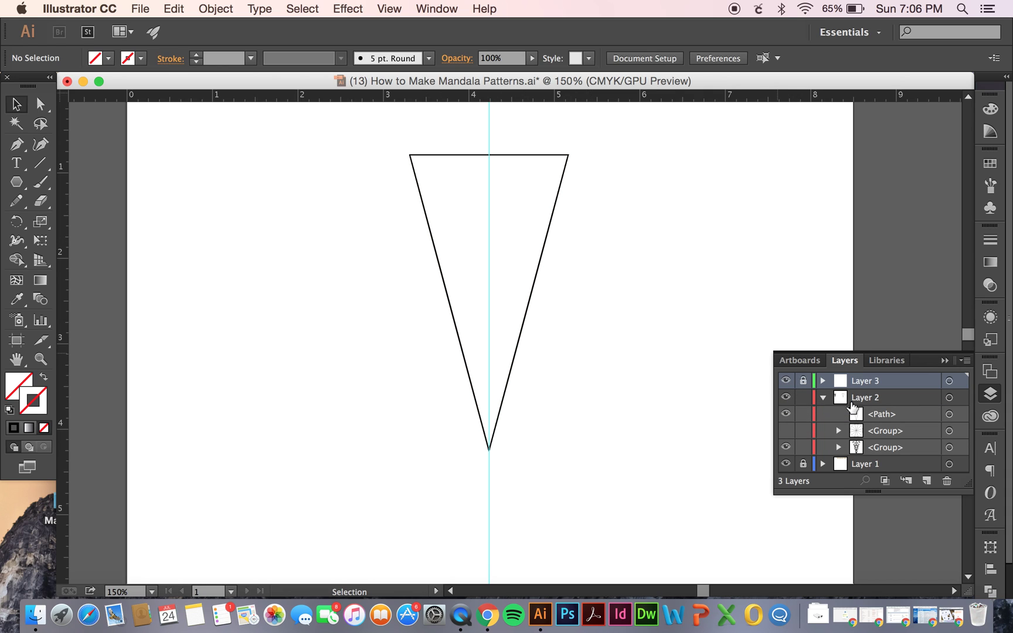
click(541, 254)
click(804, 415)
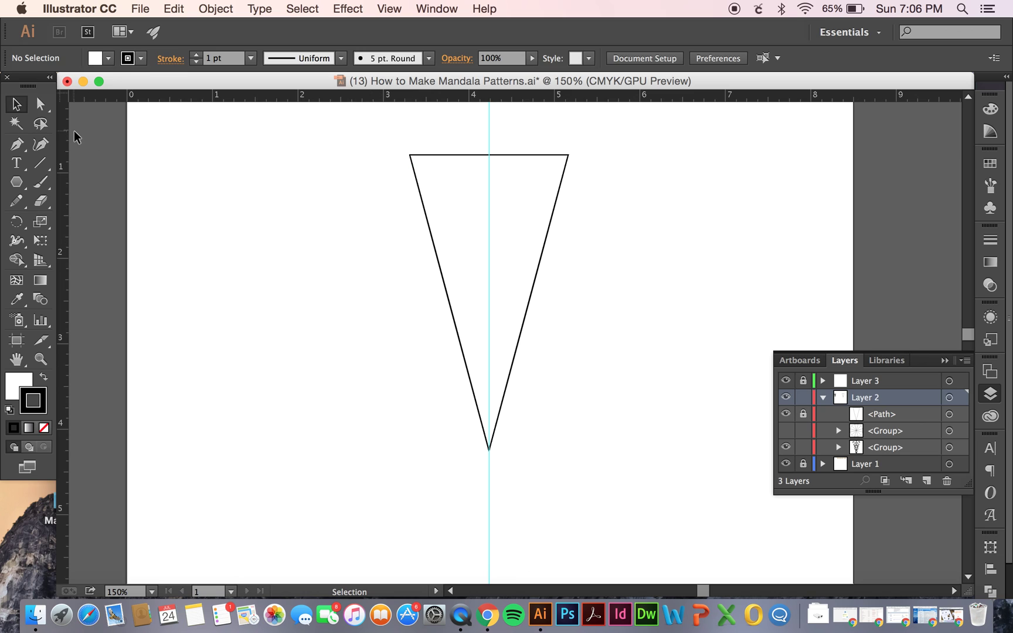
Step: Draw a short line and a curved arc from the triangle's left edge to the guide
click(18, 146)
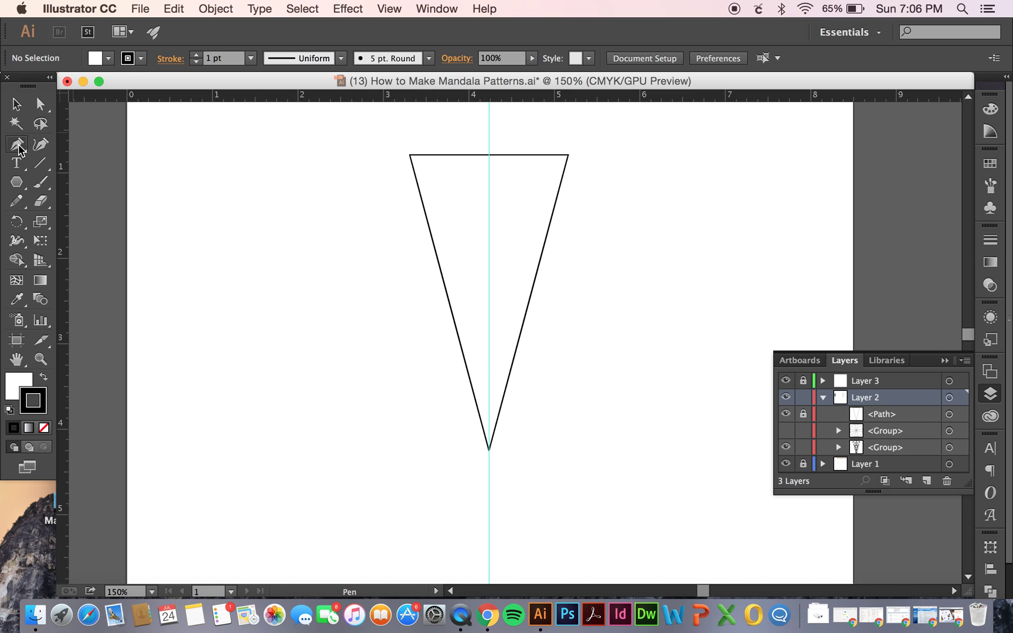
click(465, 359)
click(489, 333)
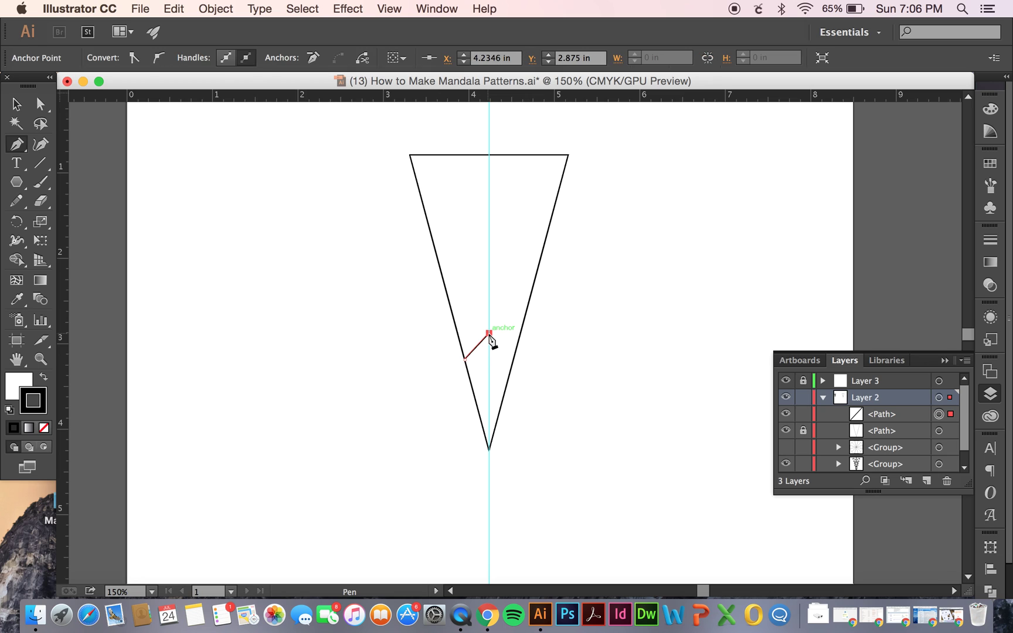
super+click(463, 331)
click(455, 326)
drag(490, 303, 515, 306)
super+click(515, 305)
Step: Give the line and arc no fill and a 4 pt stroke
key(v)
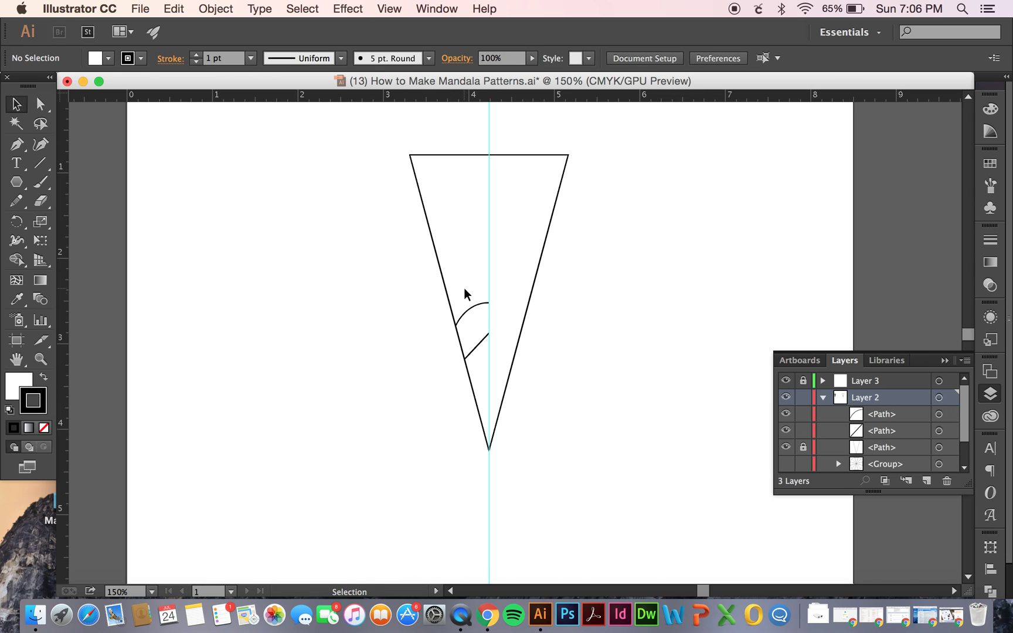
drag(464, 293, 477, 374)
click(17, 389)
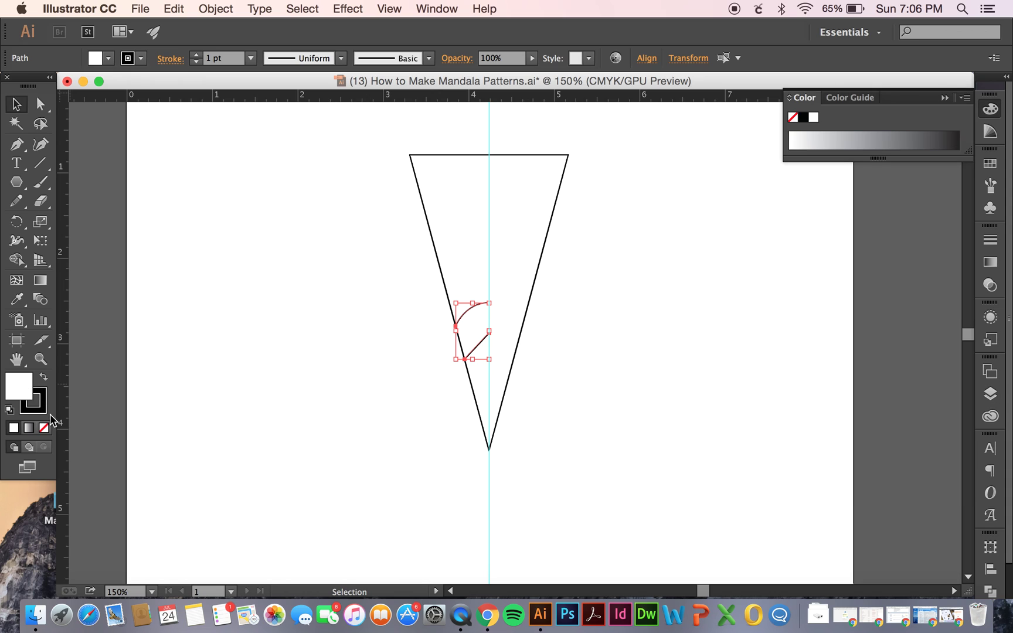
click(43, 427)
click(43, 402)
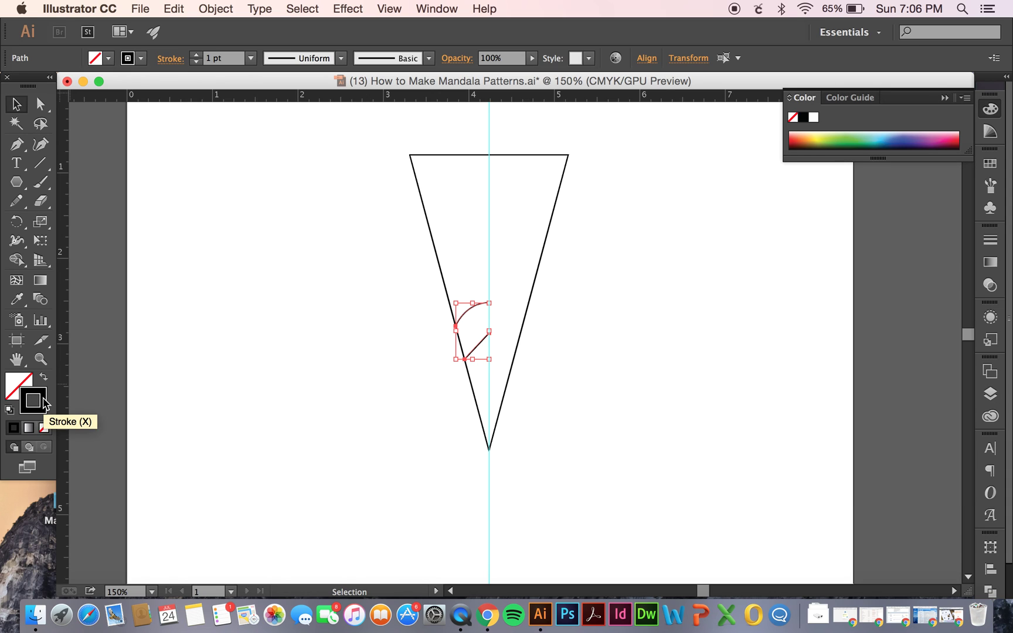
click(990, 239)
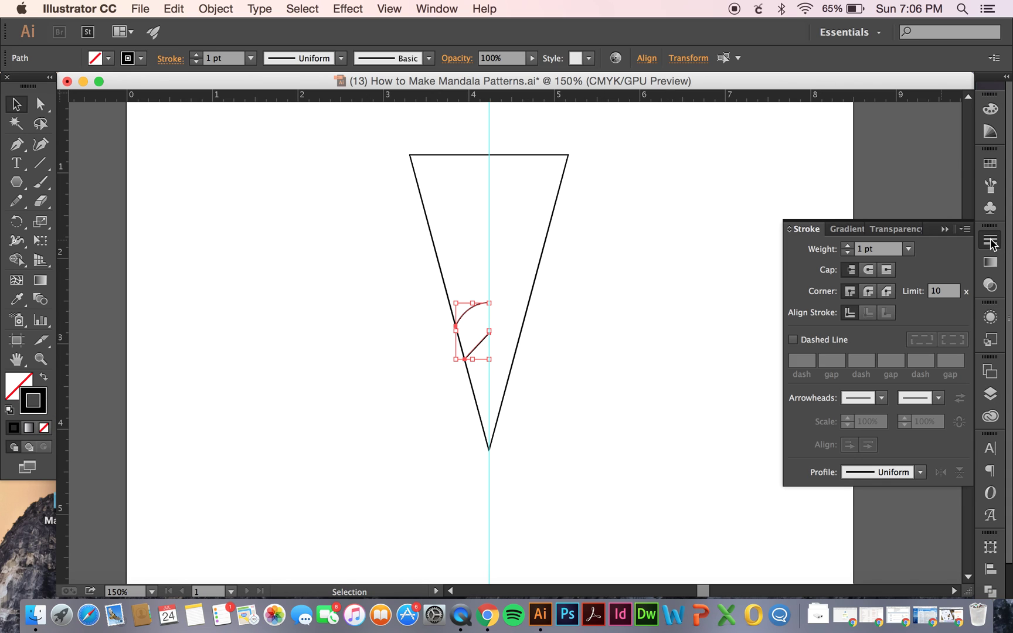
click(848, 246)
click(847, 246)
click(847, 246)
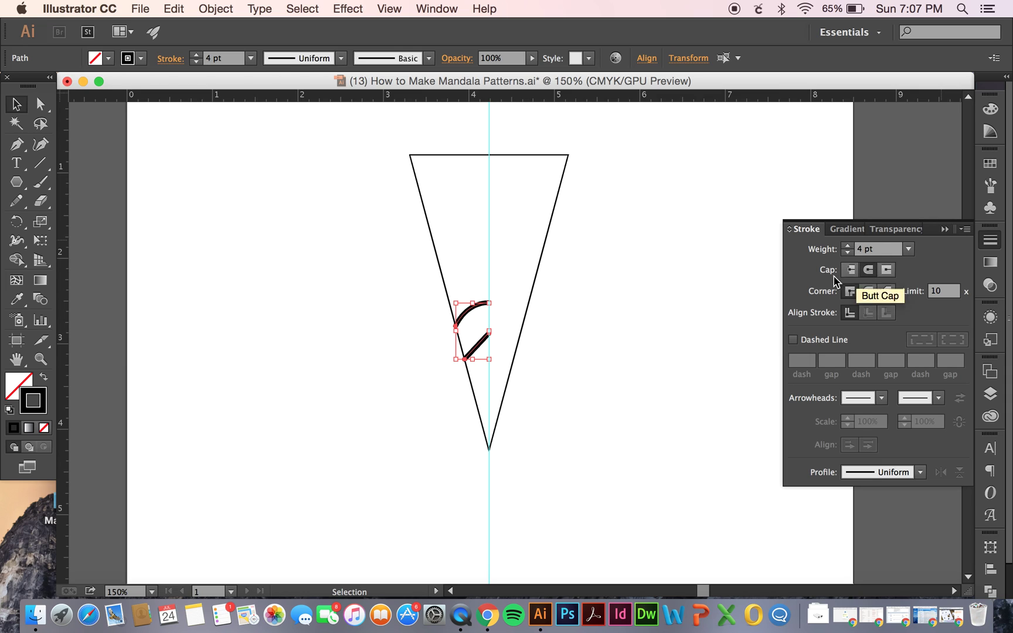
click(612, 293)
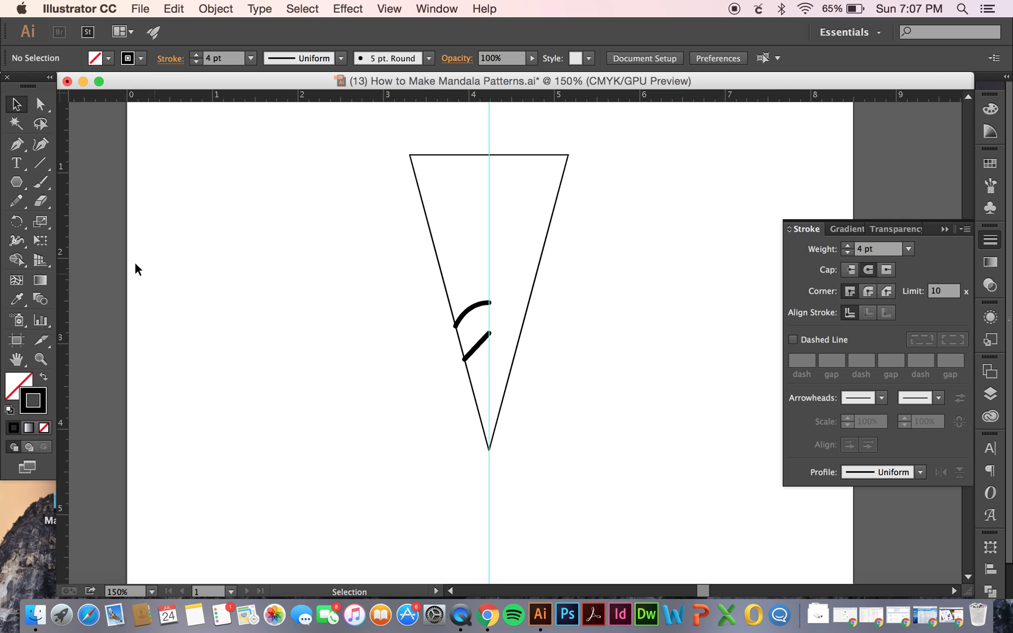
Step: Add an upper curve to the guide and a connector between the strokes, then select all strokes
click(16, 144)
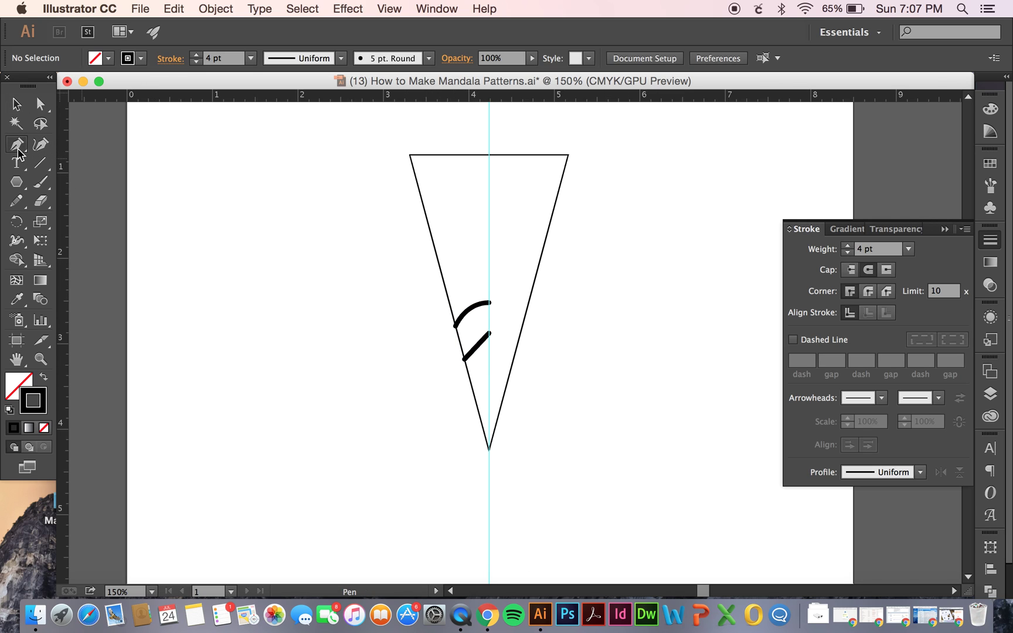
click(440, 267)
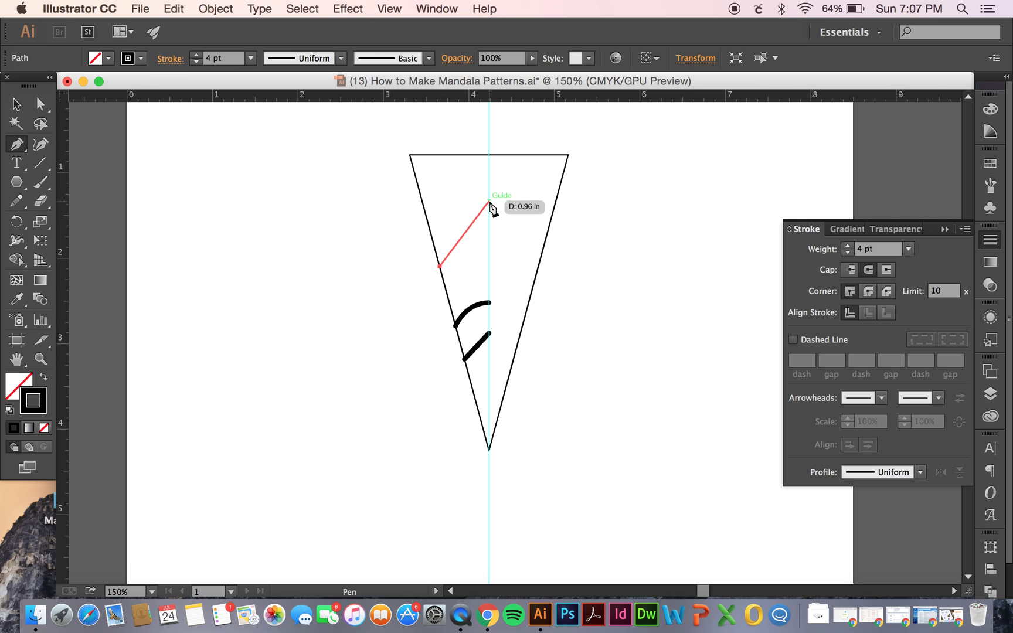
drag(489, 201, 488, 168)
key(super+shift+a)
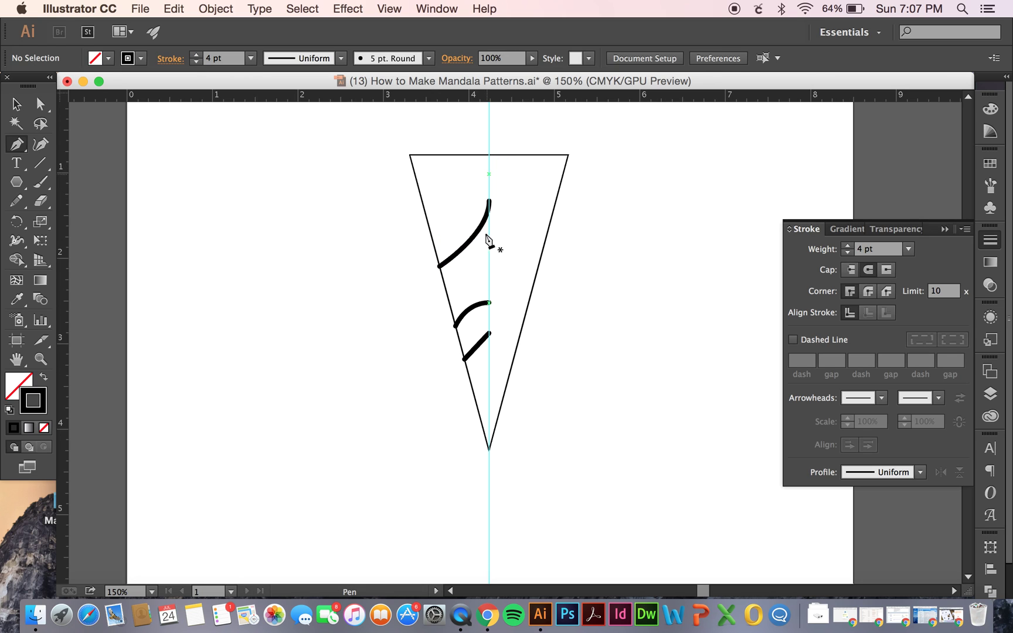
click(480, 344)
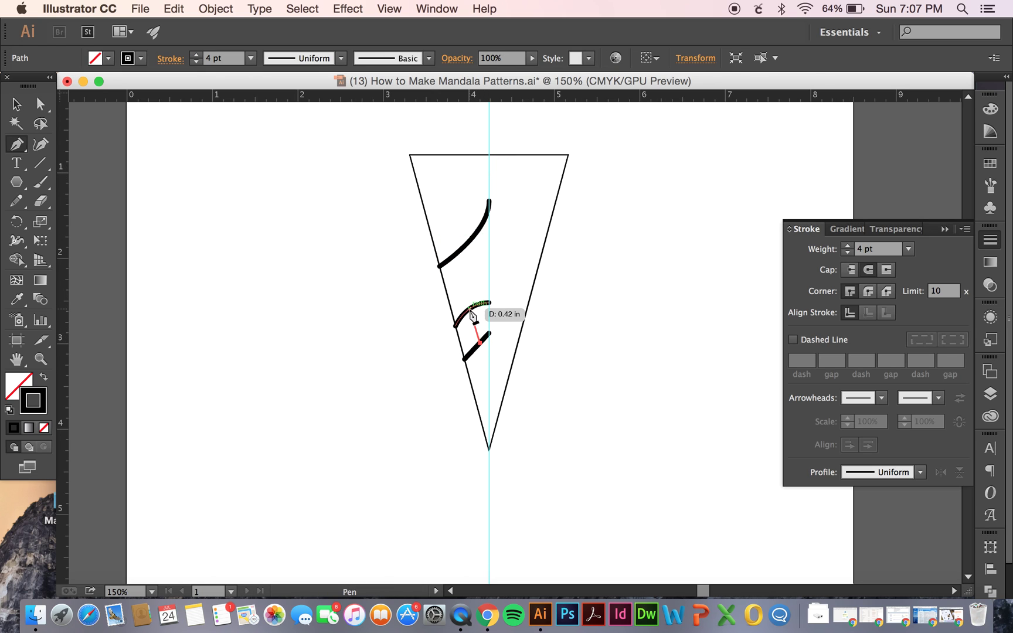
click(471, 313)
key(v)
click(316, 195)
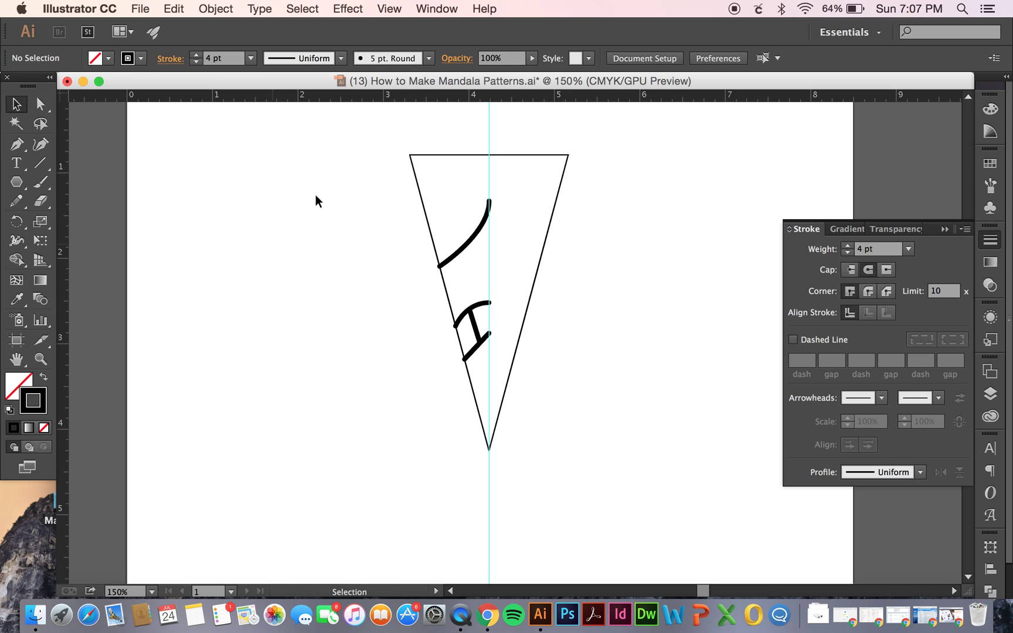
mouse_move(395, 213)
mouse_down()
mouse_move(482, 351)
mouse_move(501, 414)
mouse_up()
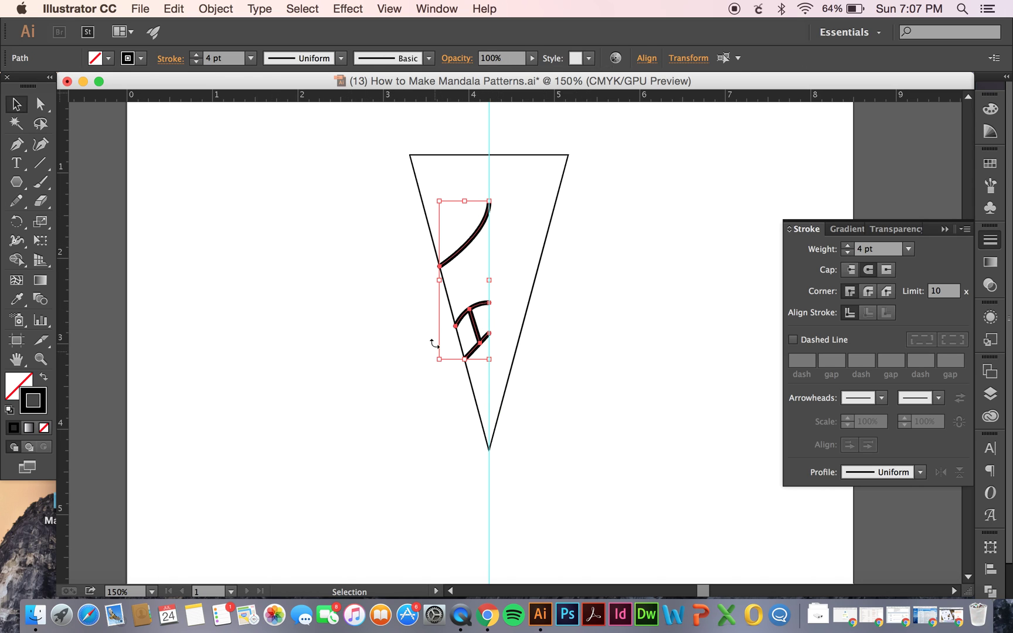
Step: Reflect the strokes across a vertical axis and slide the mirrored copy into the right half
key(a)
key(v)
right_click(463, 249)
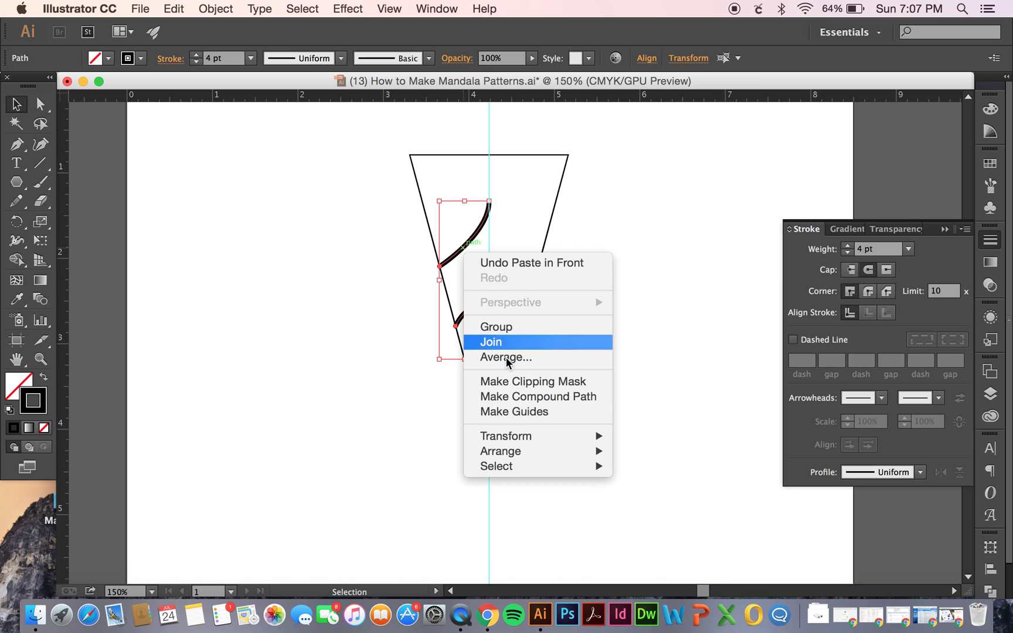
mouse_move(509, 438)
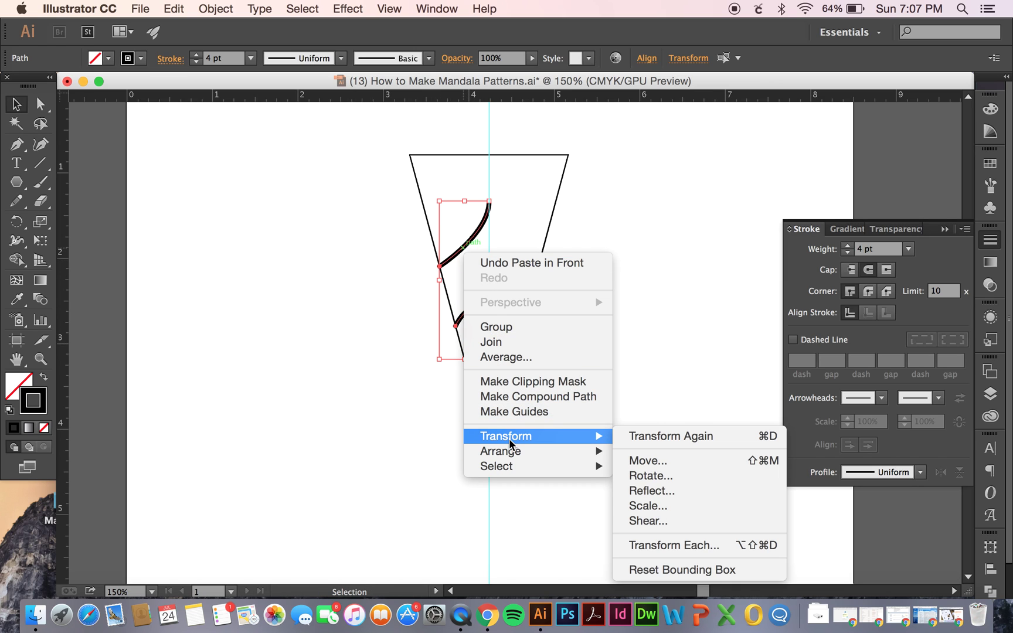
click(655, 491)
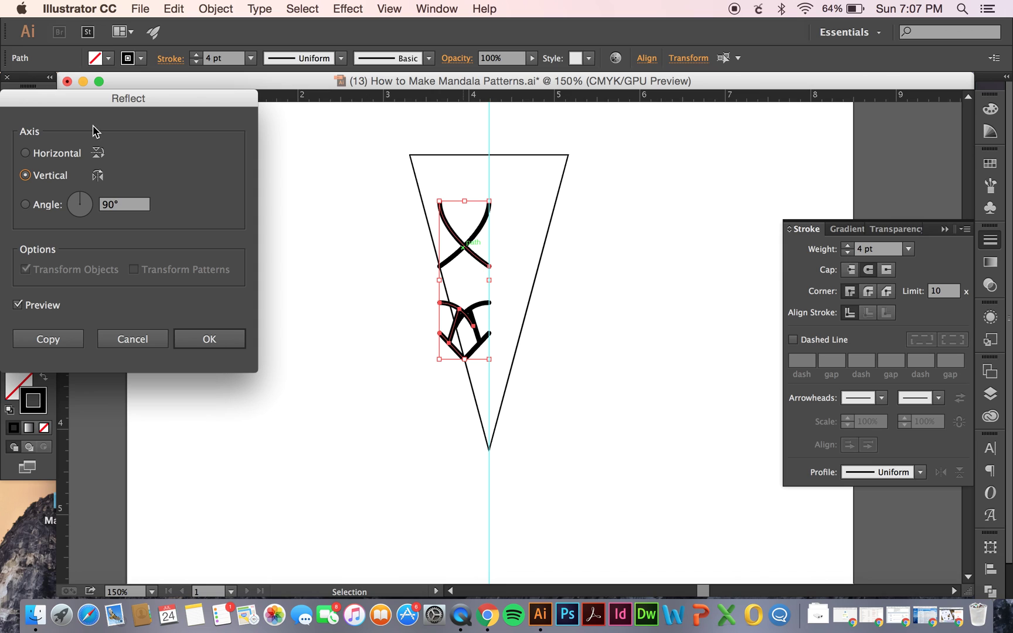
drag(85, 103, 187, 112)
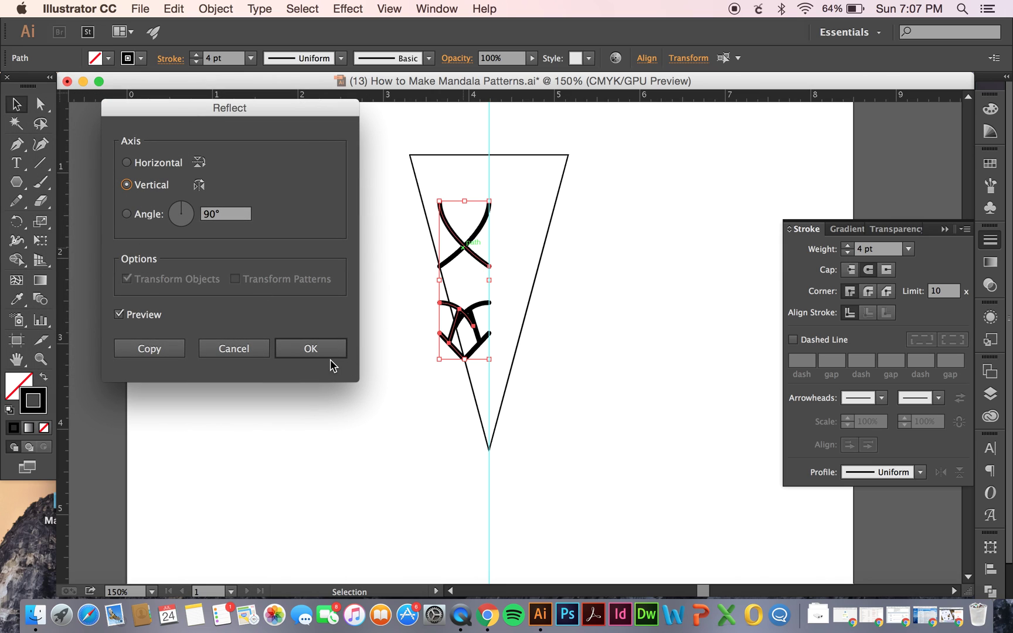
click(315, 348)
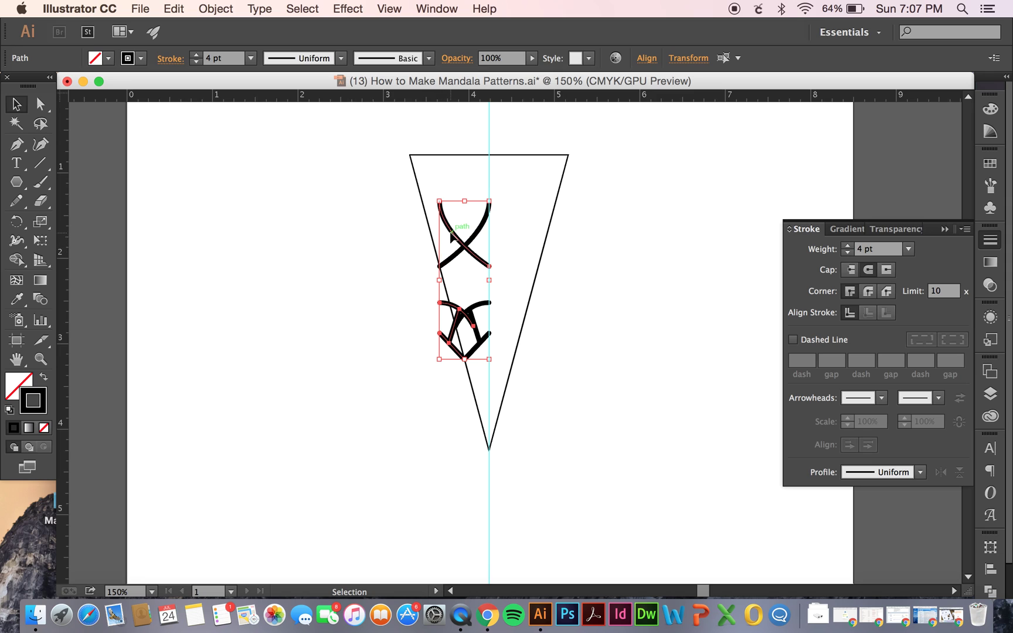
drag(468, 237, 502, 234)
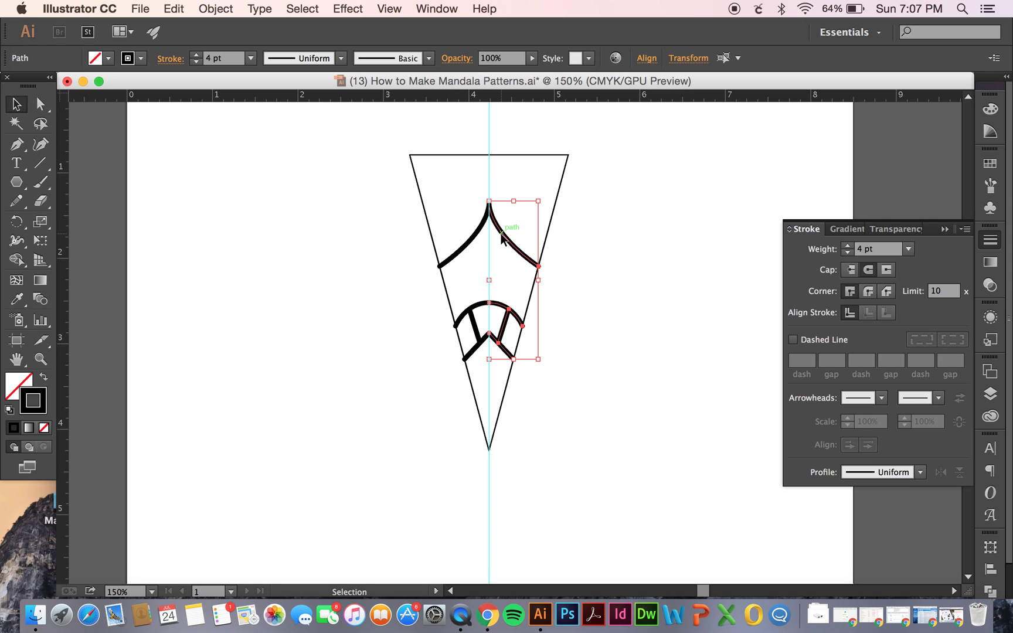
click(601, 376)
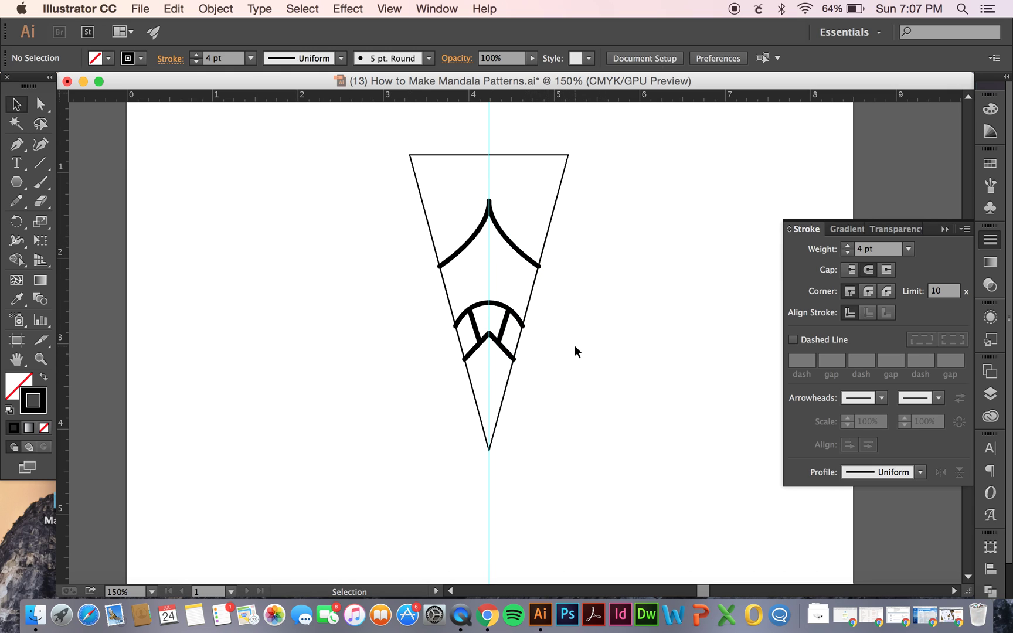
mouse_move(565, 359)
mouse_down()
mouse_move(399, 269)
mouse_move(398, 219)
mouse_up()
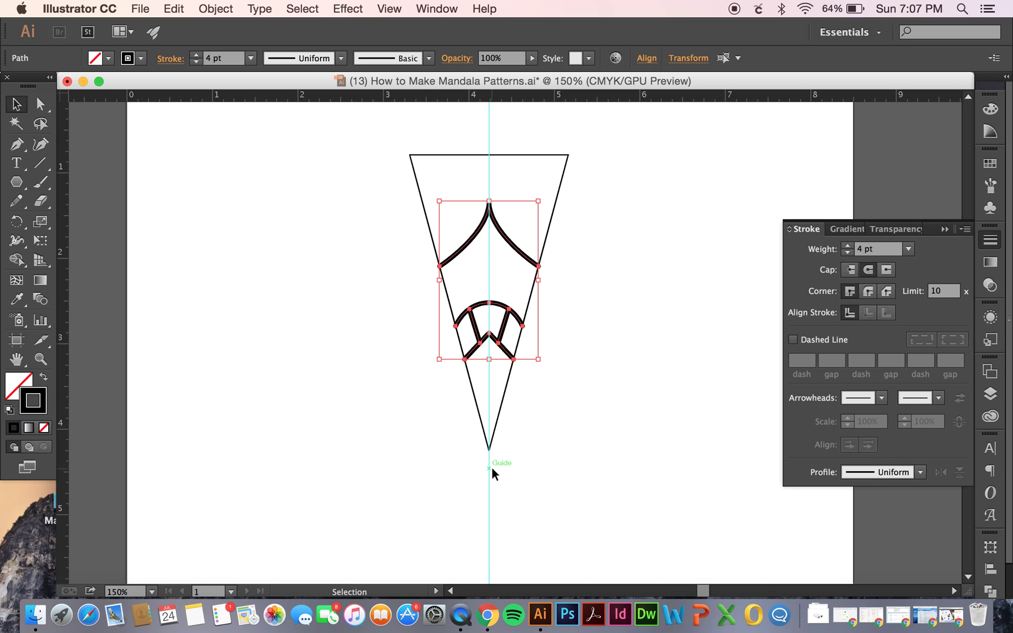
Step: Group the stroke paths and test that they move together, undoing the test move
click(214, 8)
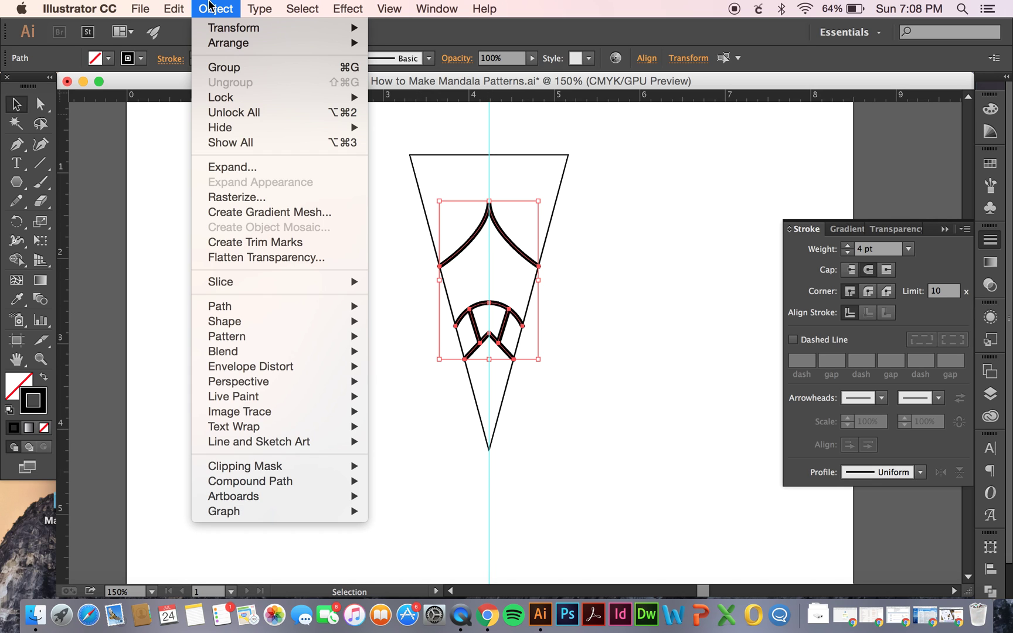
click(226, 67)
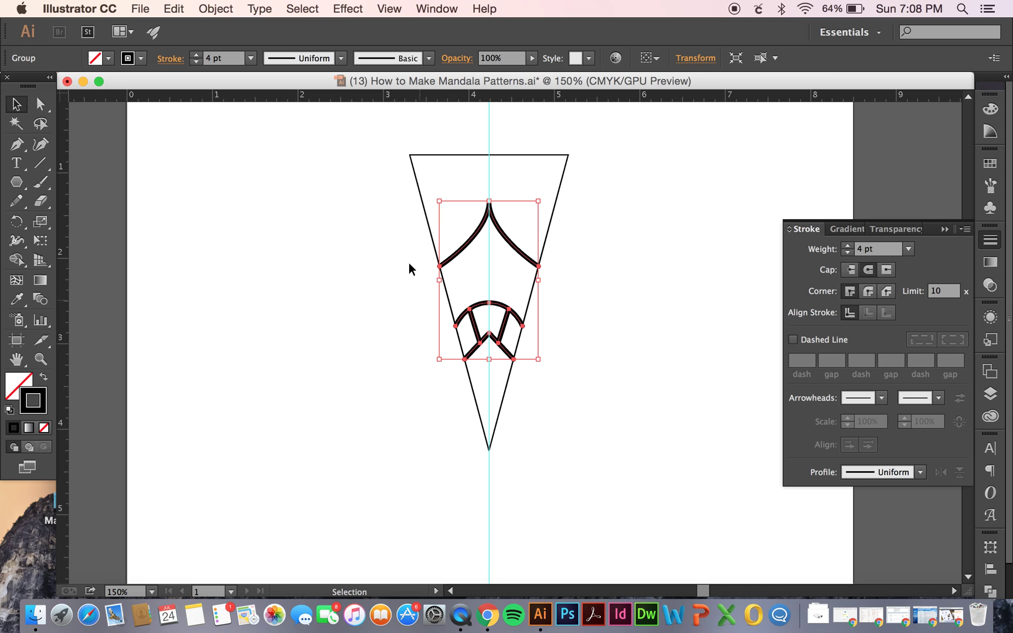
click(620, 306)
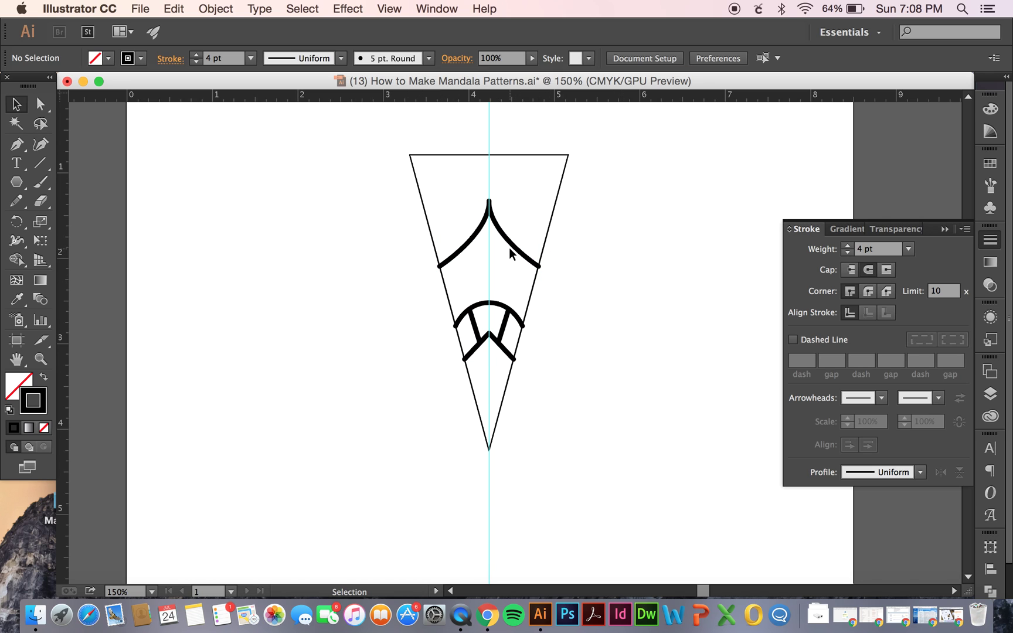
drag(510, 252, 593, 276)
key(super+z)
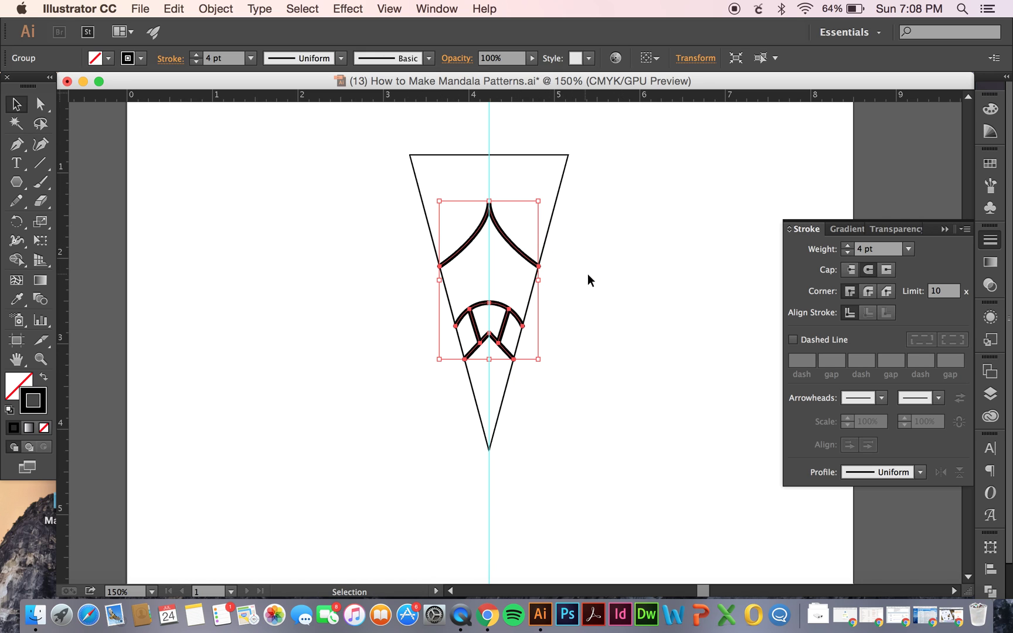
click(583, 350)
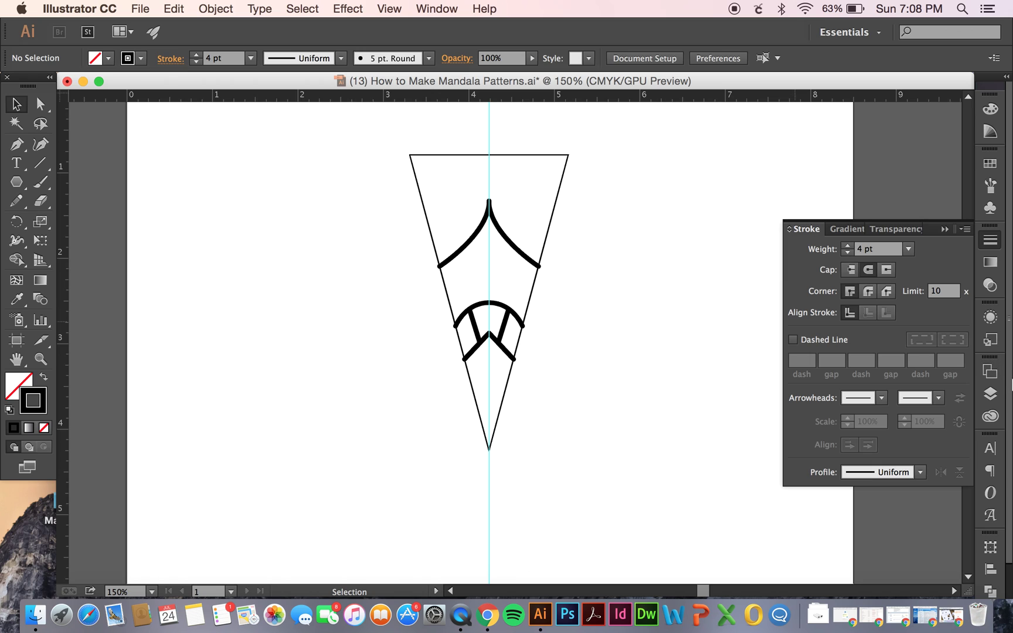
Step: Select the stroke motif group and delete it, leaving the triangle empty
click(991, 393)
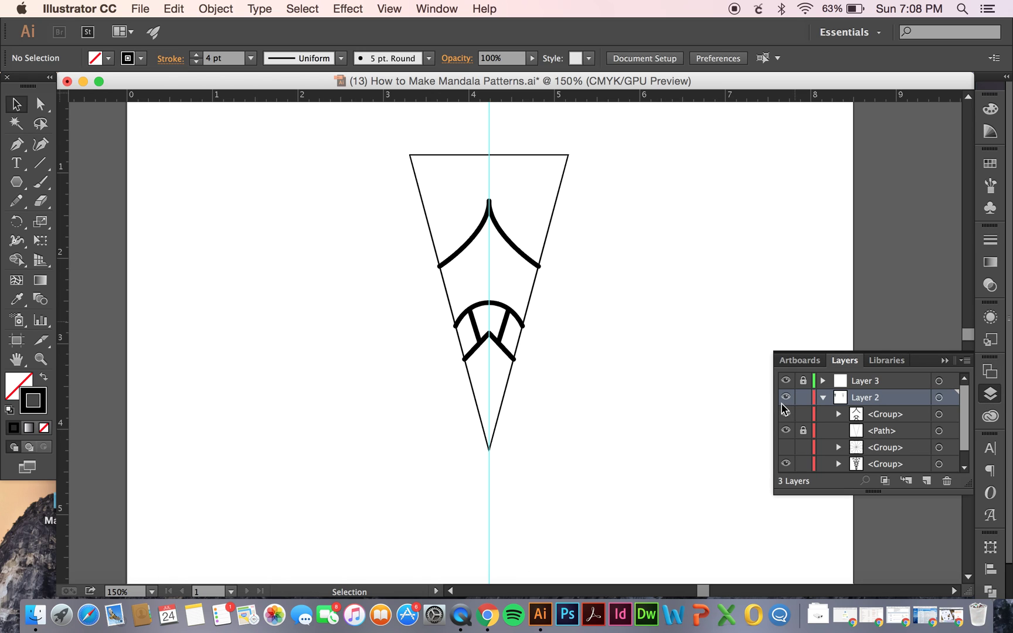
click(526, 240)
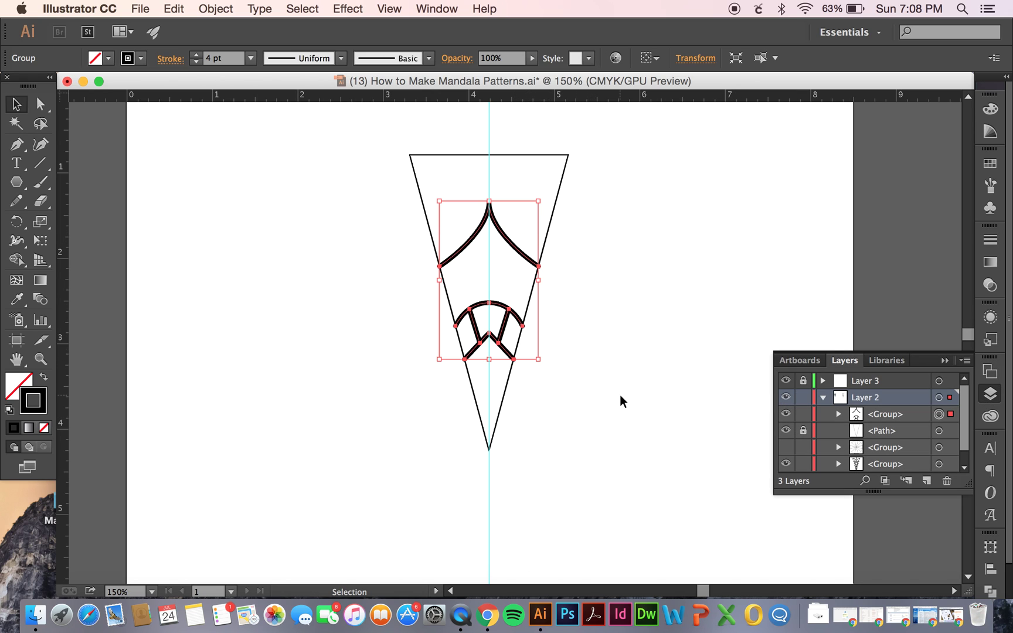
key(Delete)
Step: Move the finished wedge artwork into the triangle and nudge it to fit
key(super+minus)
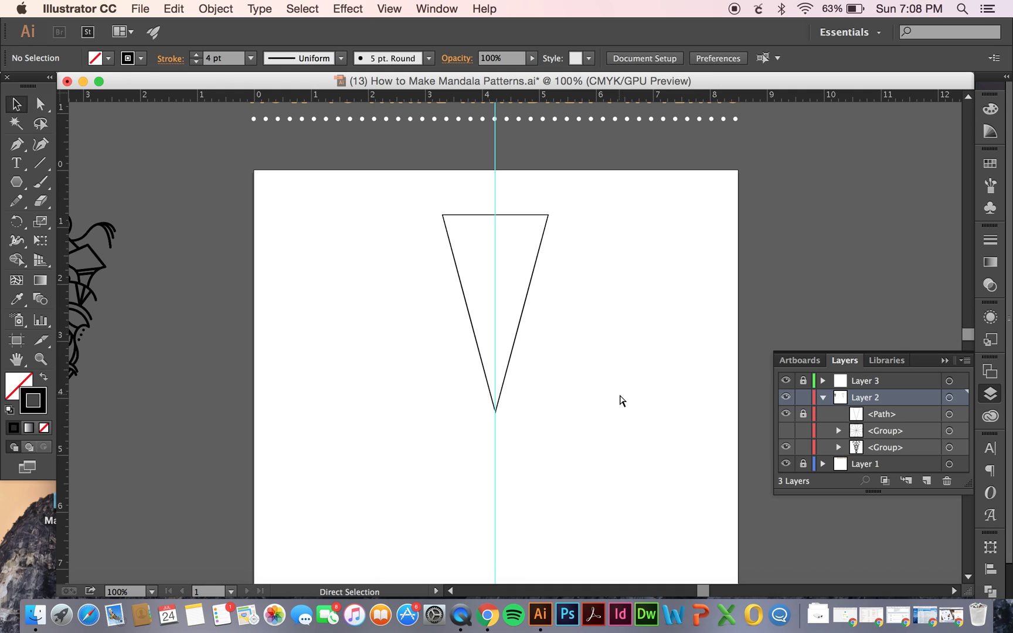
drag(91, 242, 515, 244)
key(super+equal)
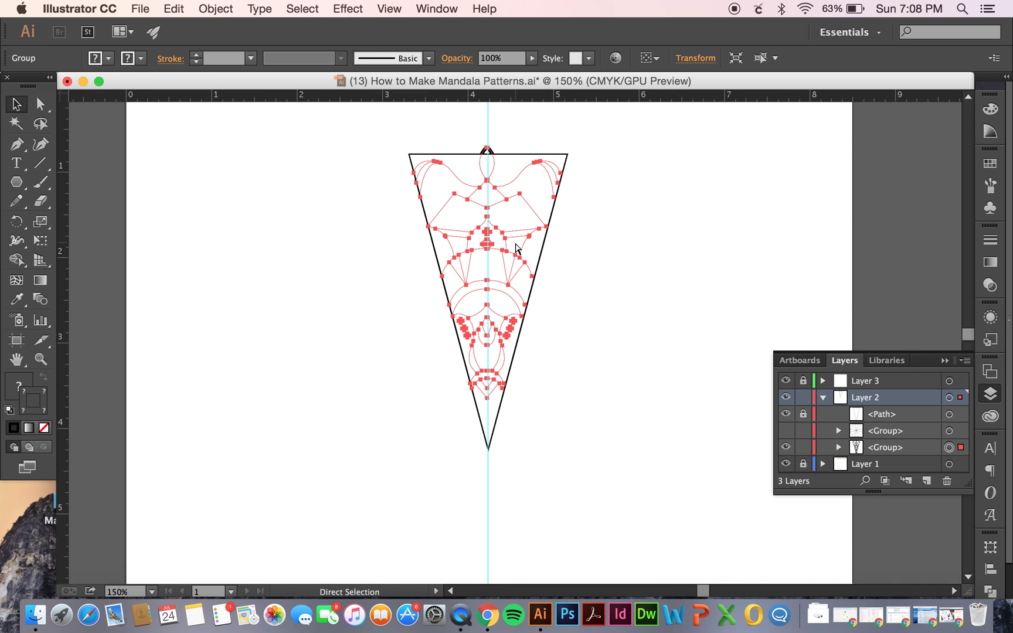
drag(538, 164, 534, 168)
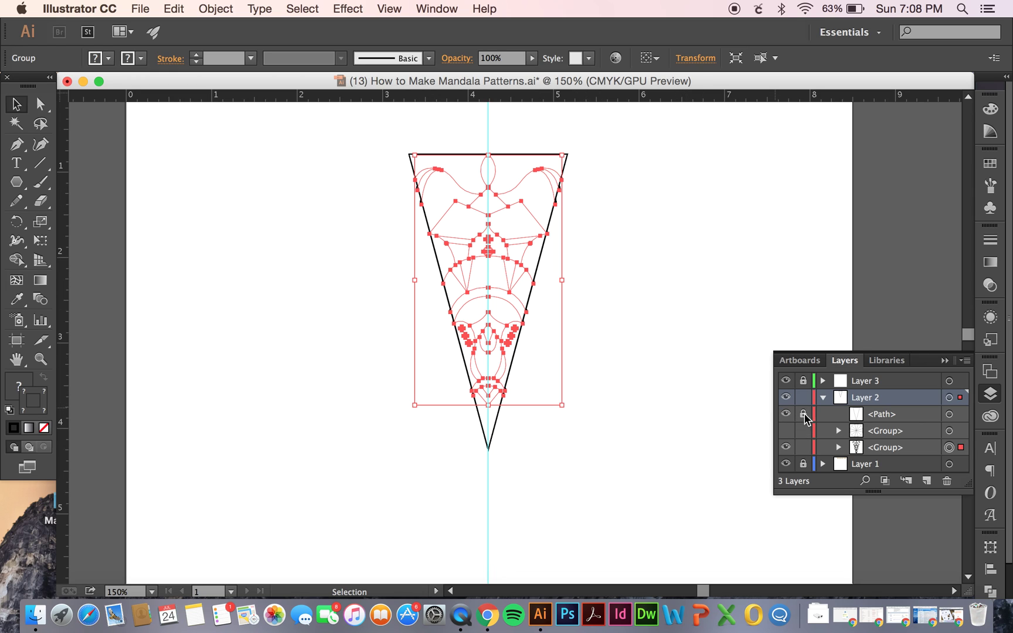
click(671, 416)
Step: Set the triangle's fill to None, lock it in Layers, and select the artwork group
click(515, 186)
click(29, 381)
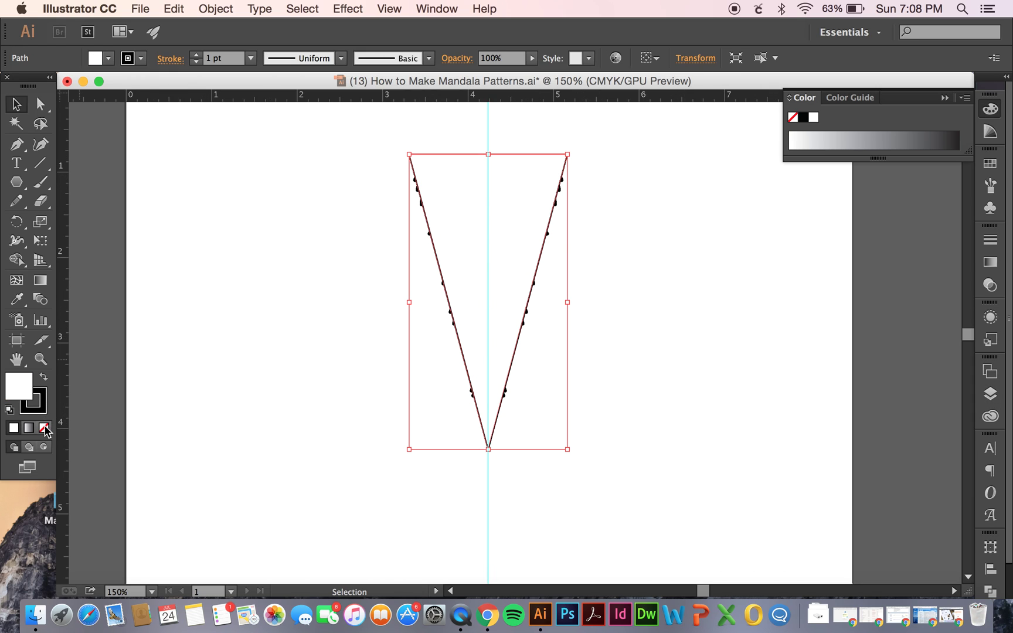
click(44, 428)
click(47, 396)
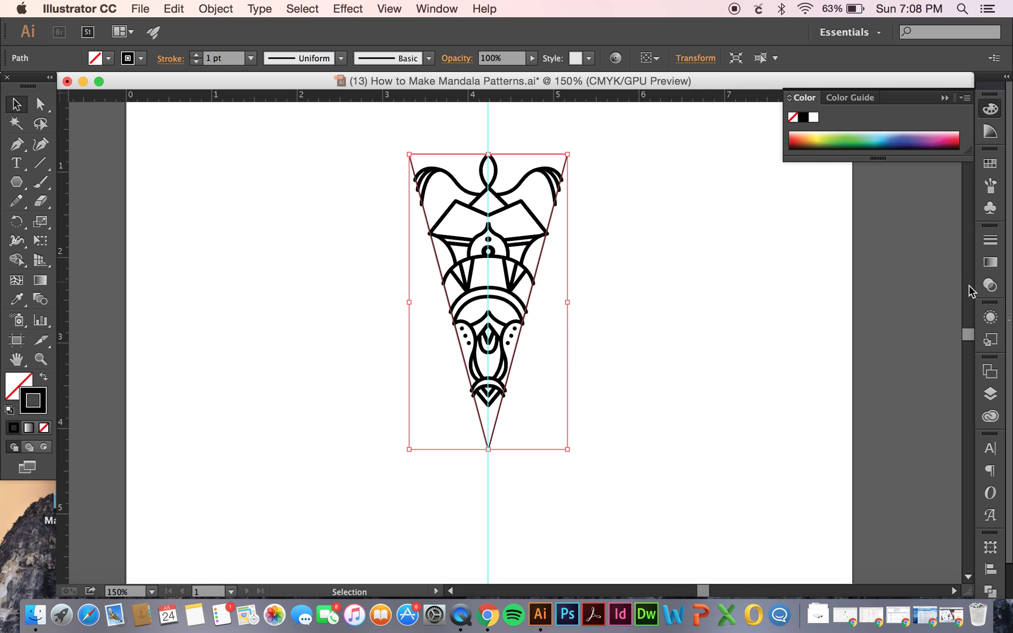
click(991, 394)
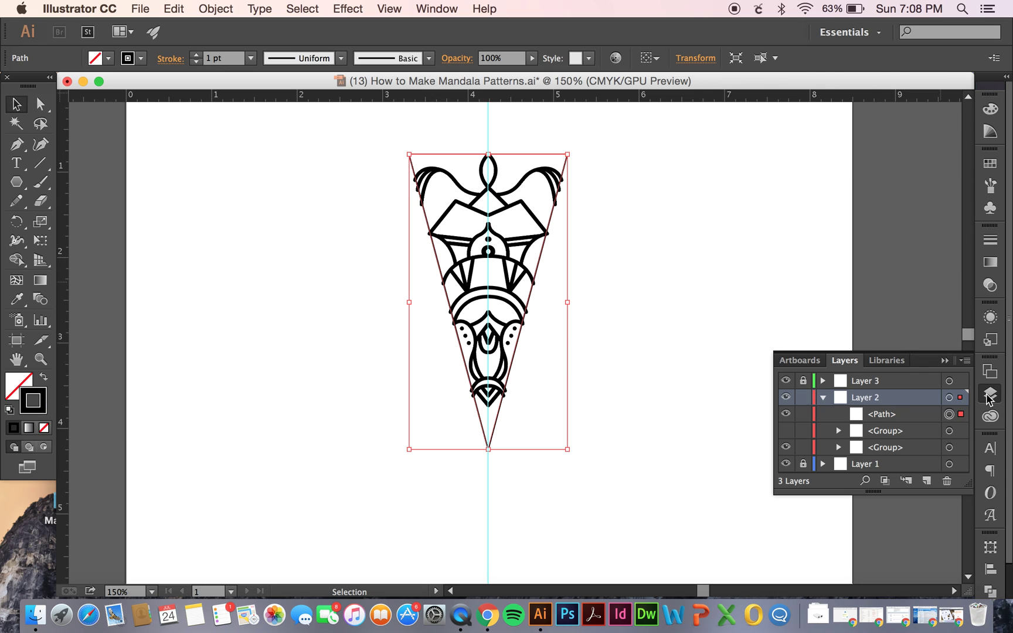
click(803, 417)
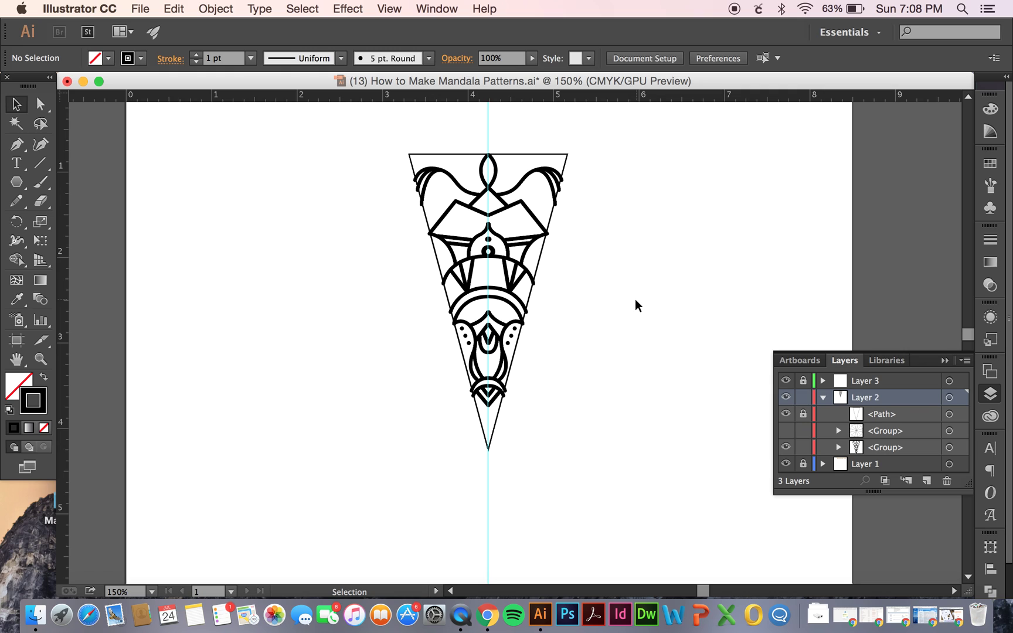
click(530, 212)
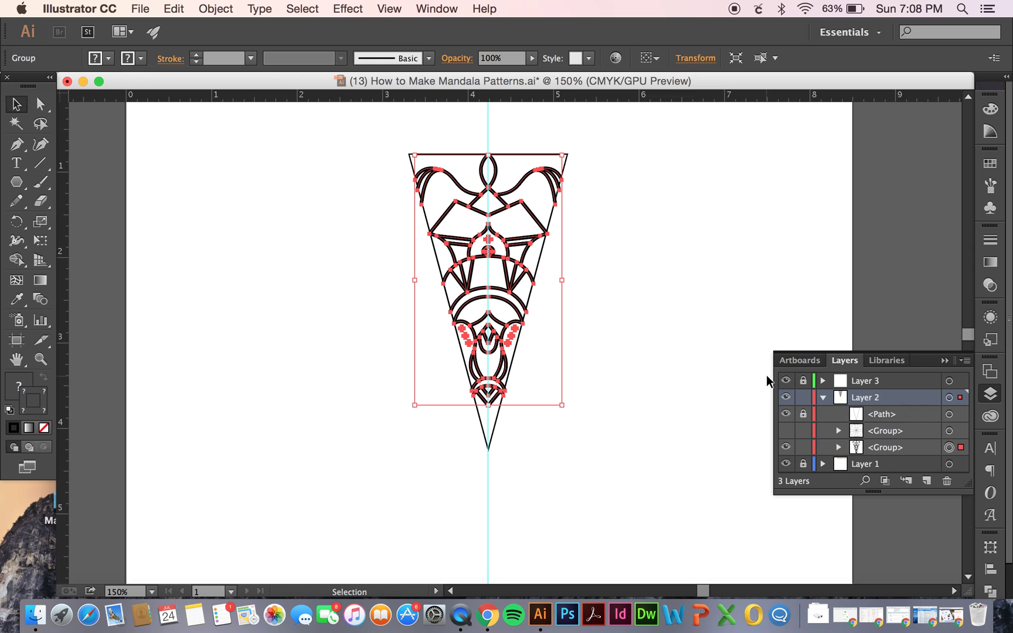
Step: Hide guide Layer 3 and set the triangle's stroke to None
click(786, 380)
click(604, 343)
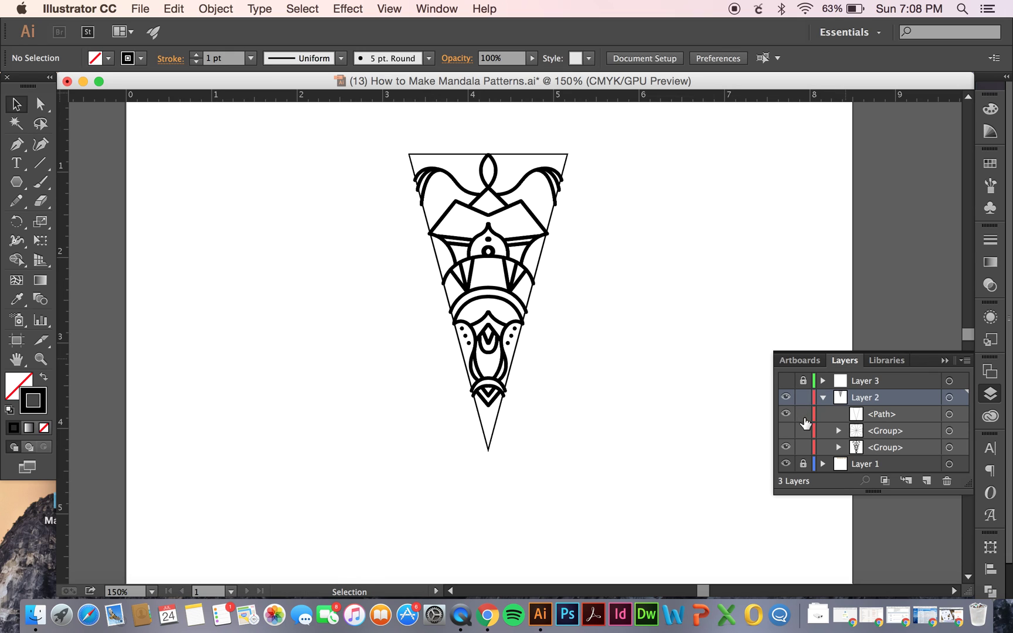
click(567, 156)
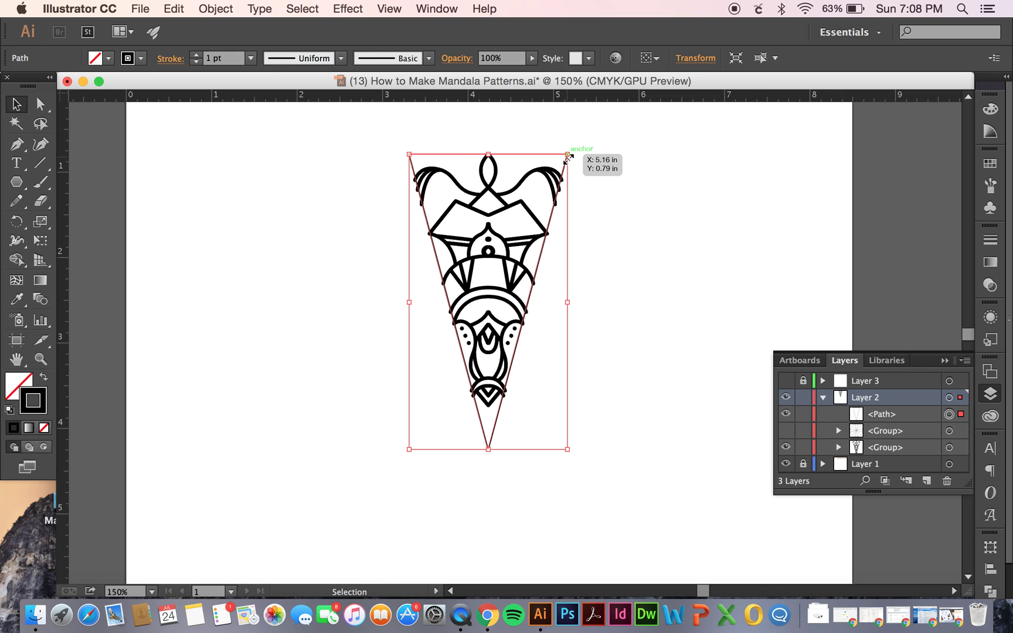
click(44, 431)
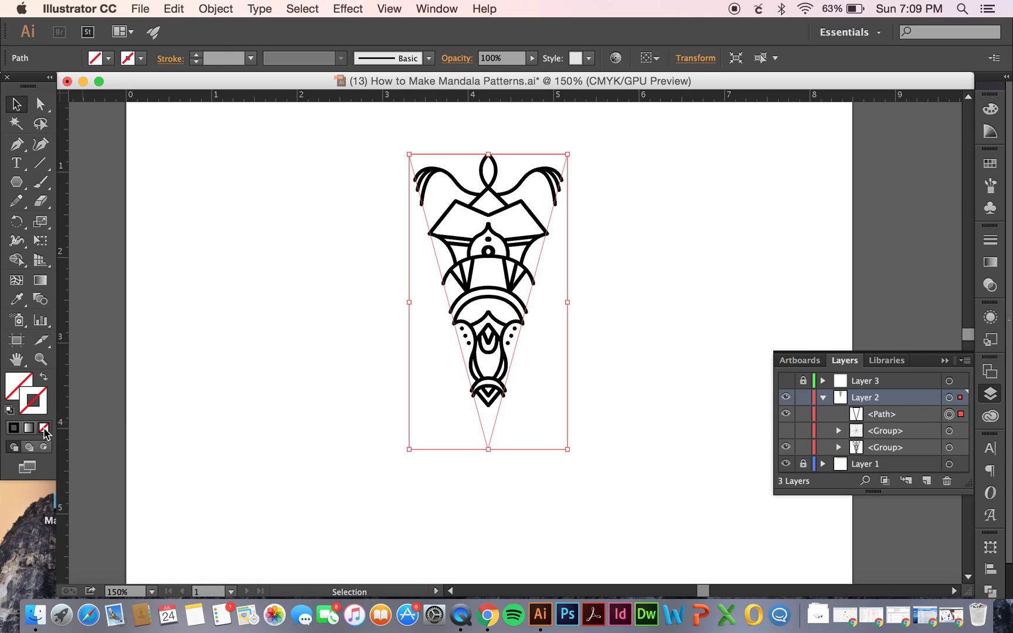
Step: Marquee-select the triangle and wedge artwork and group them with Cmd+G
click(317, 359)
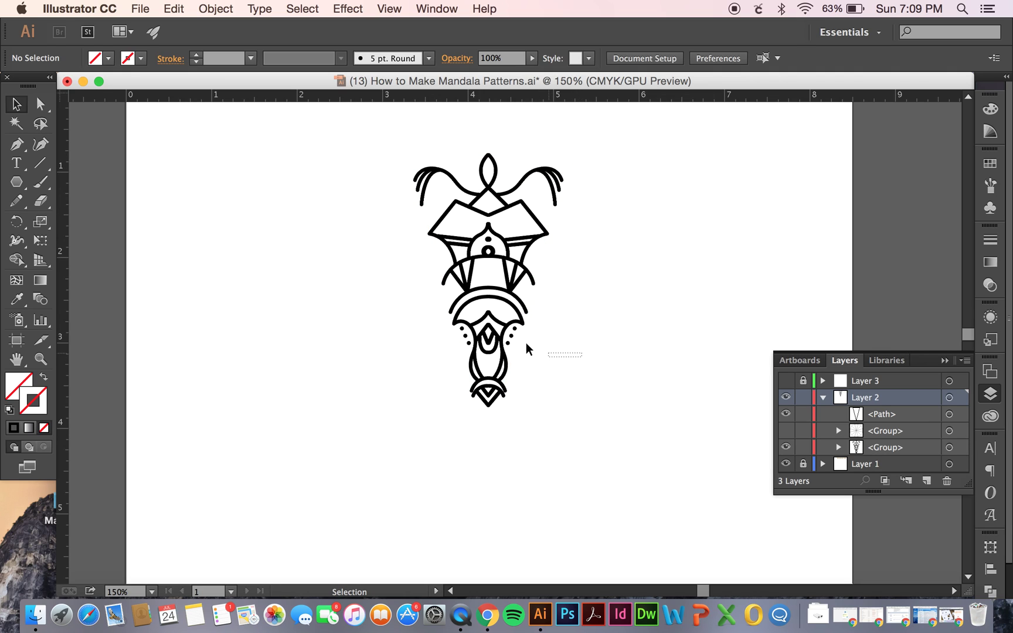
drag(581, 356, 395, 197)
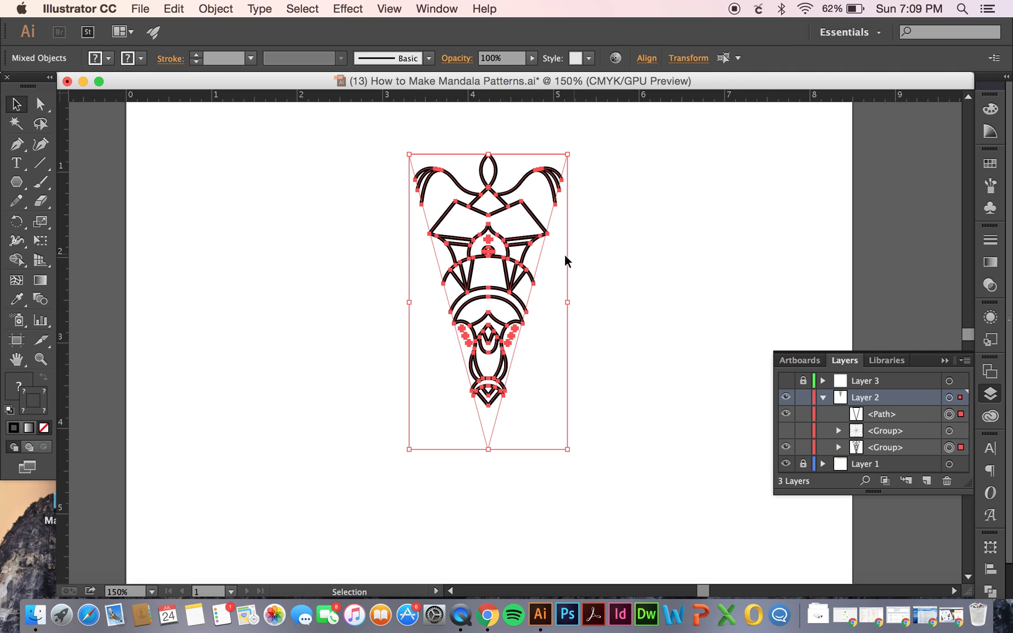
key(super+g)
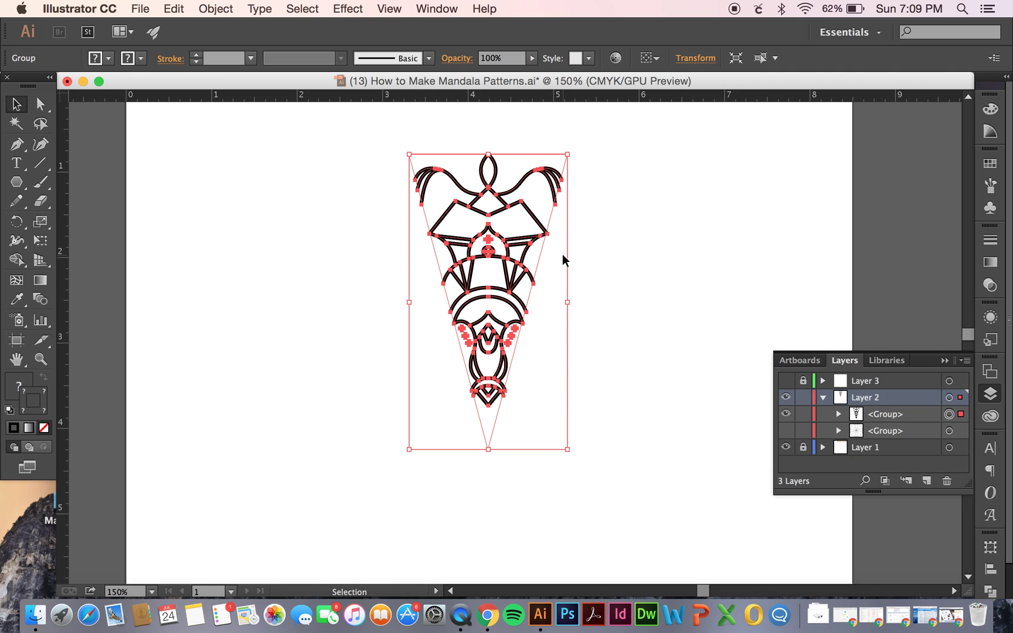
Step: Bring the Symbols panel forward from the Window menu
click(991, 213)
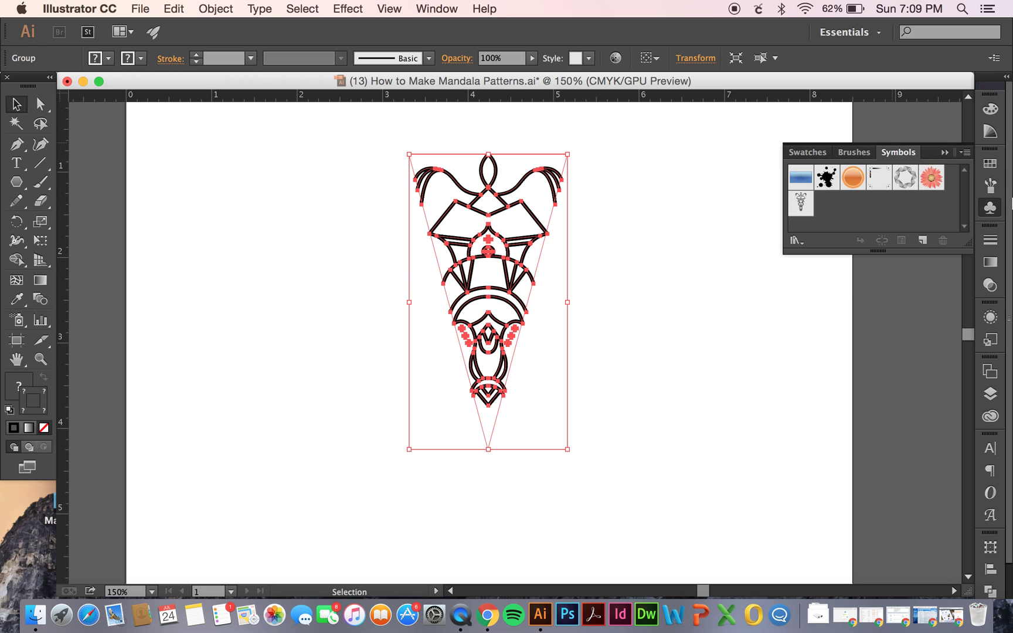
click(448, 10)
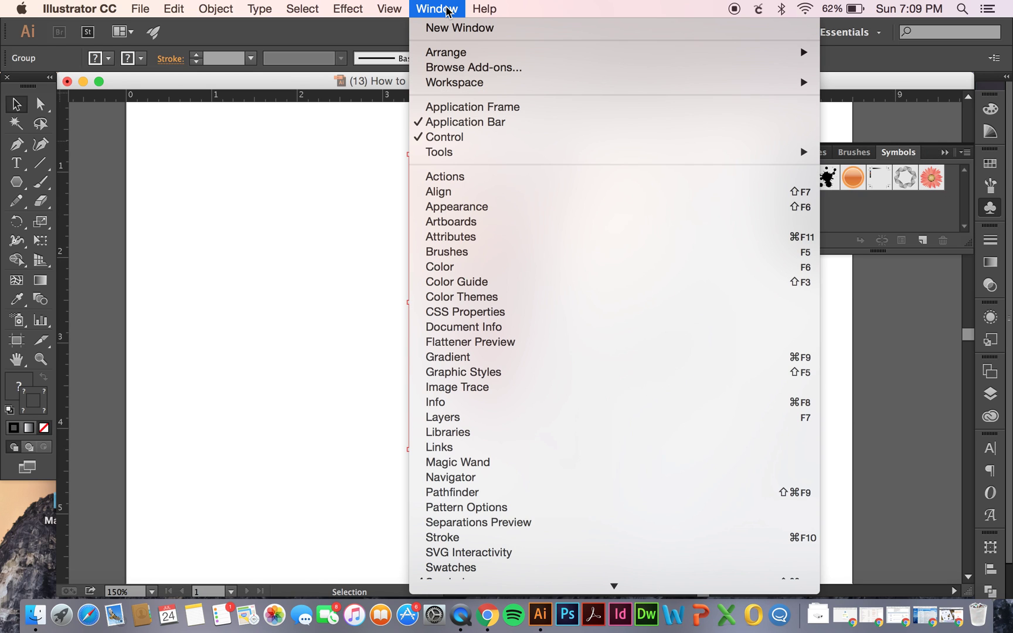
scroll(508, 251, down, 5)
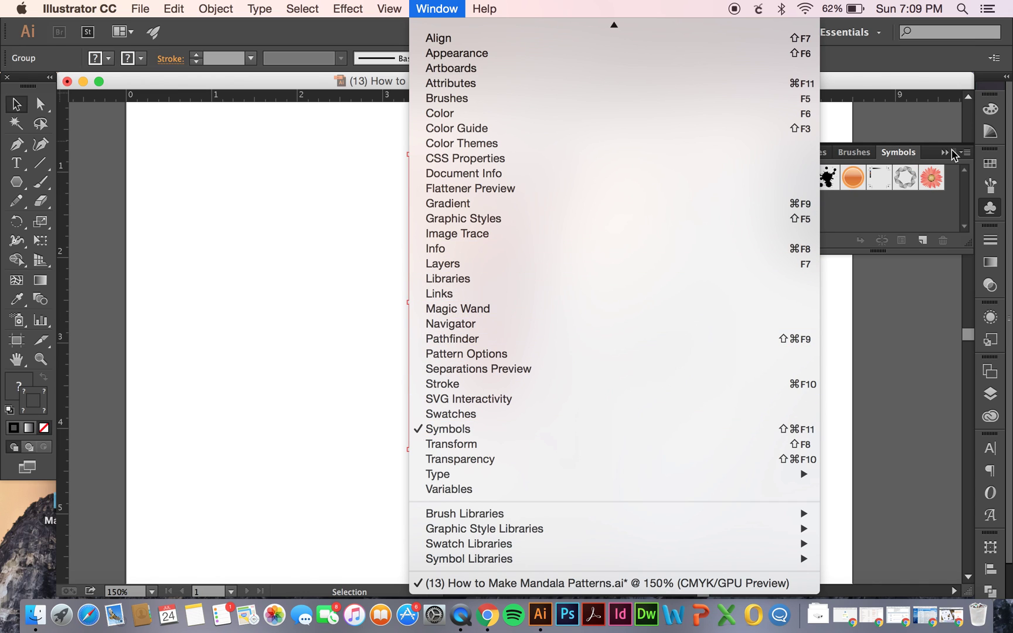
click(884, 208)
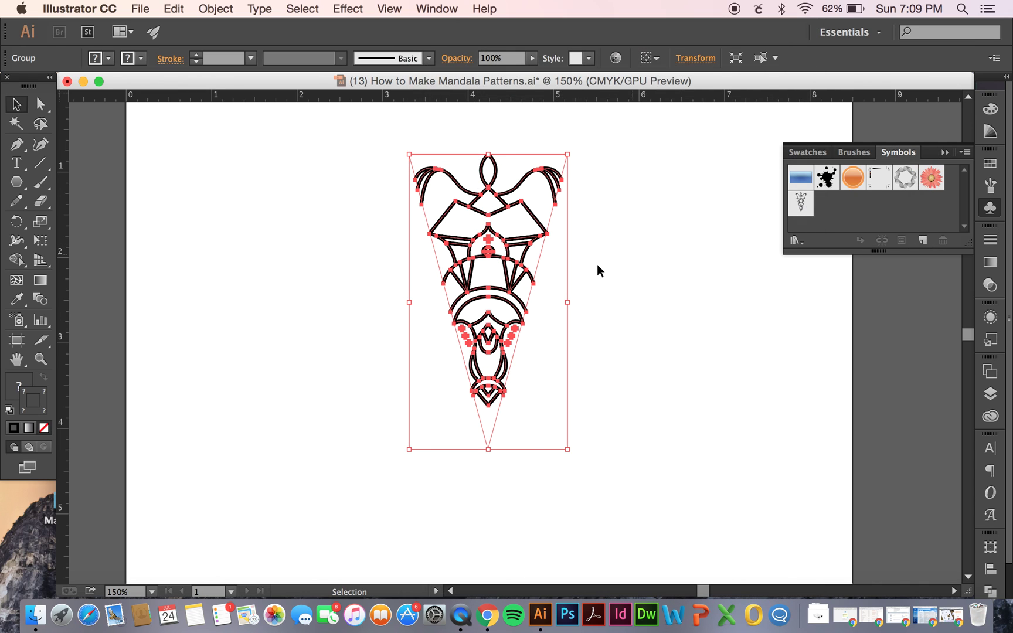
Step: Save the wedge group as a Graphic symbol named 'Mandala 1', then show the Layers panel
click(924, 241)
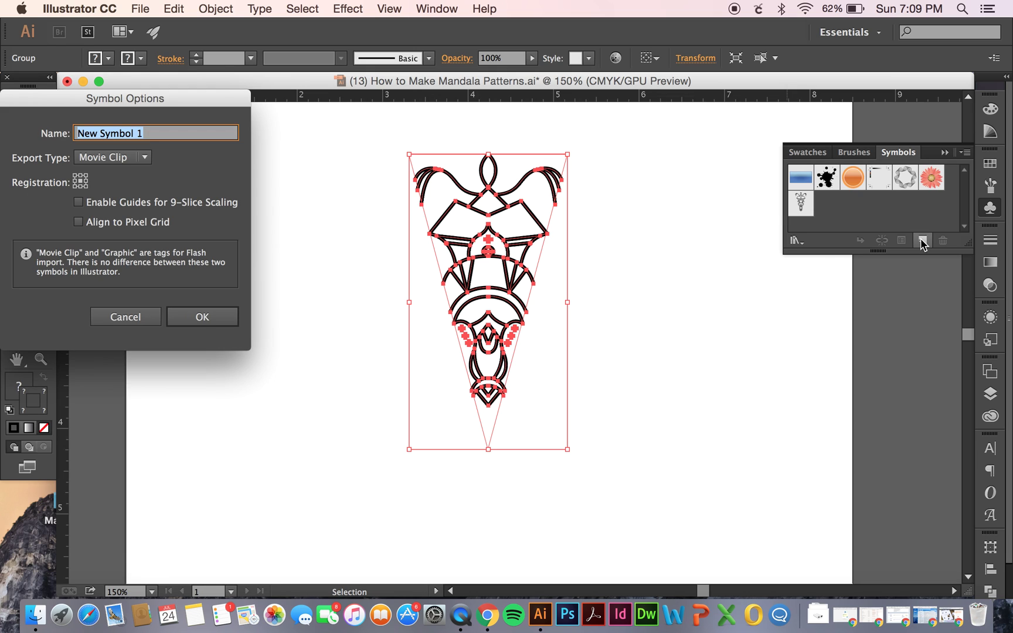
drag(159, 103, 229, 143)
text(Mandala)
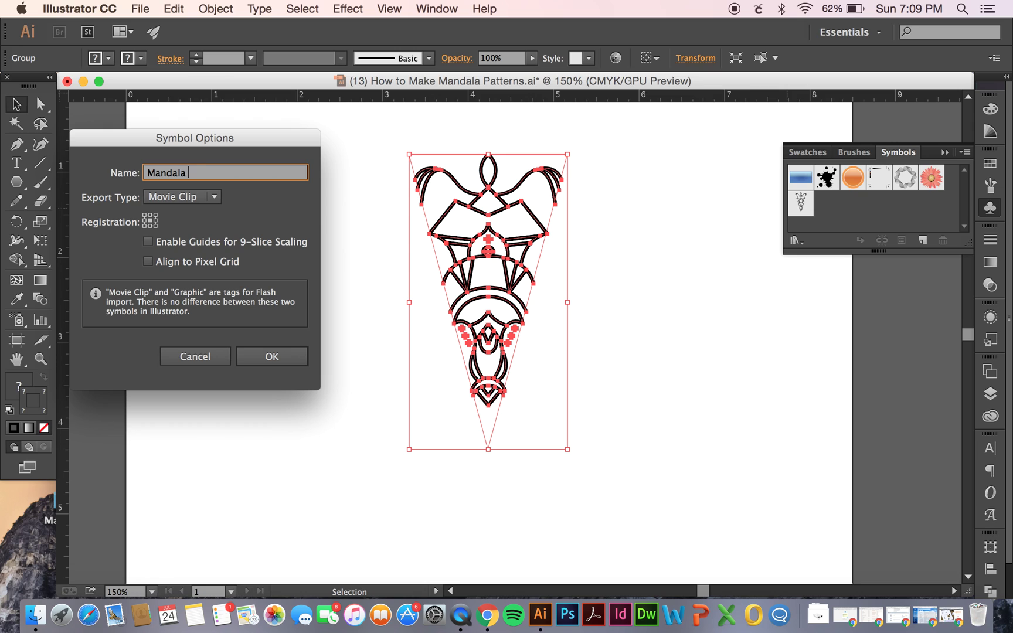
text( 1)
click(160, 197)
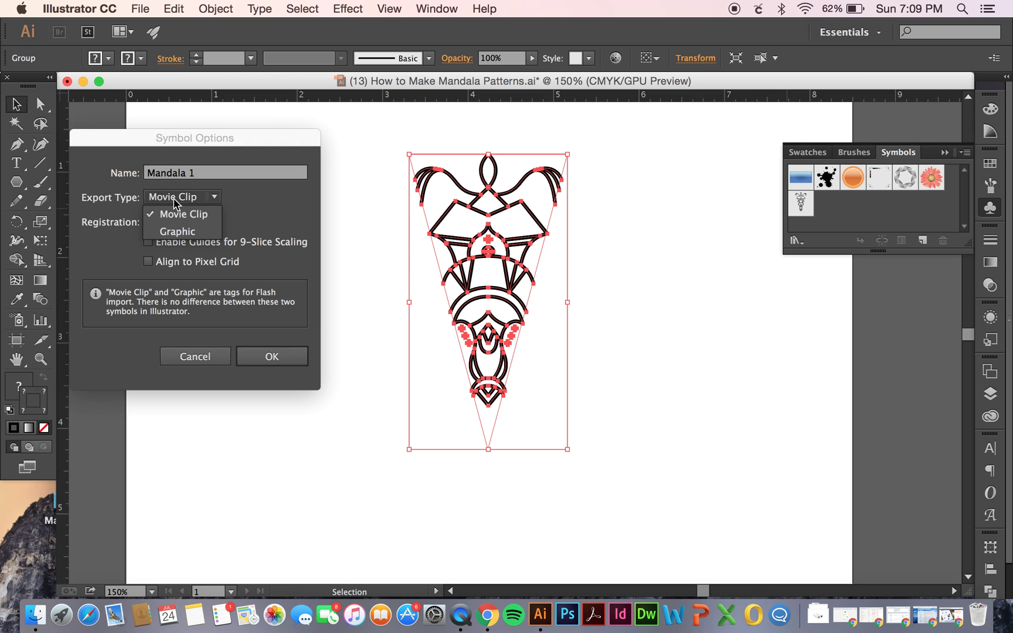
click(187, 229)
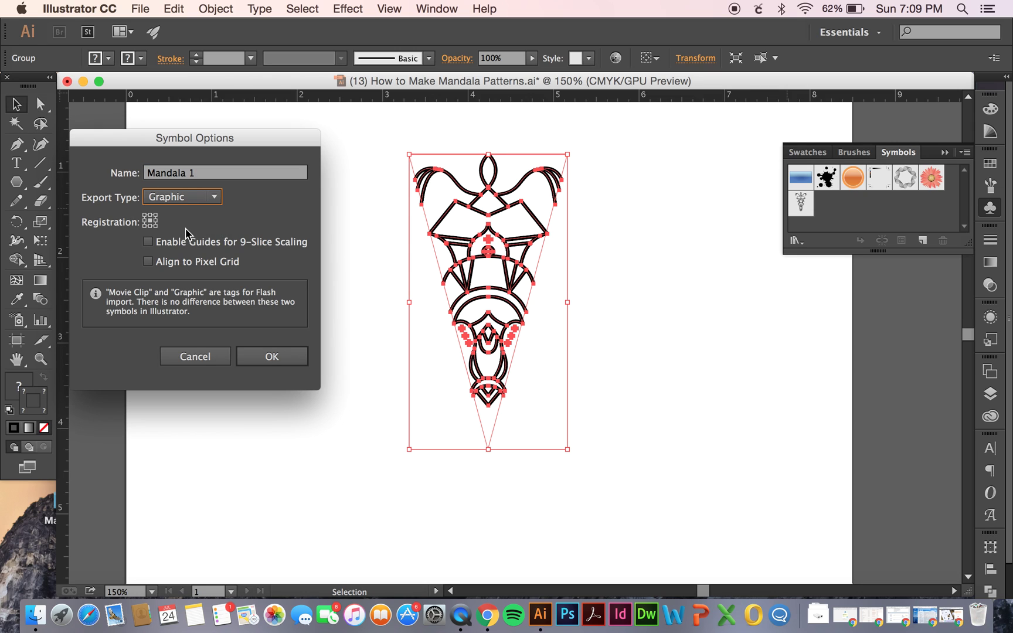
click(264, 359)
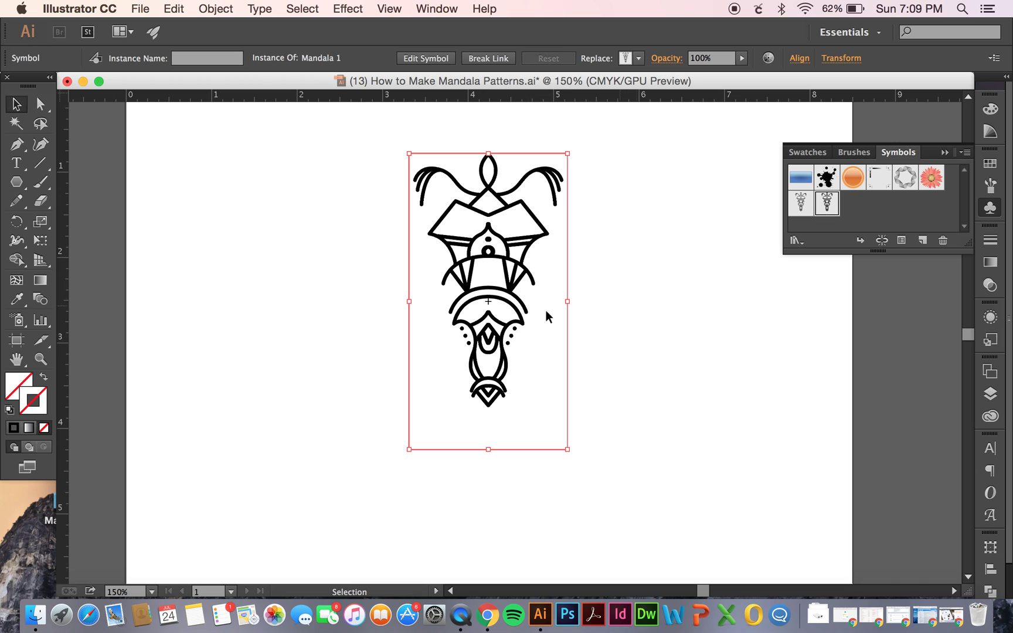
click(991, 400)
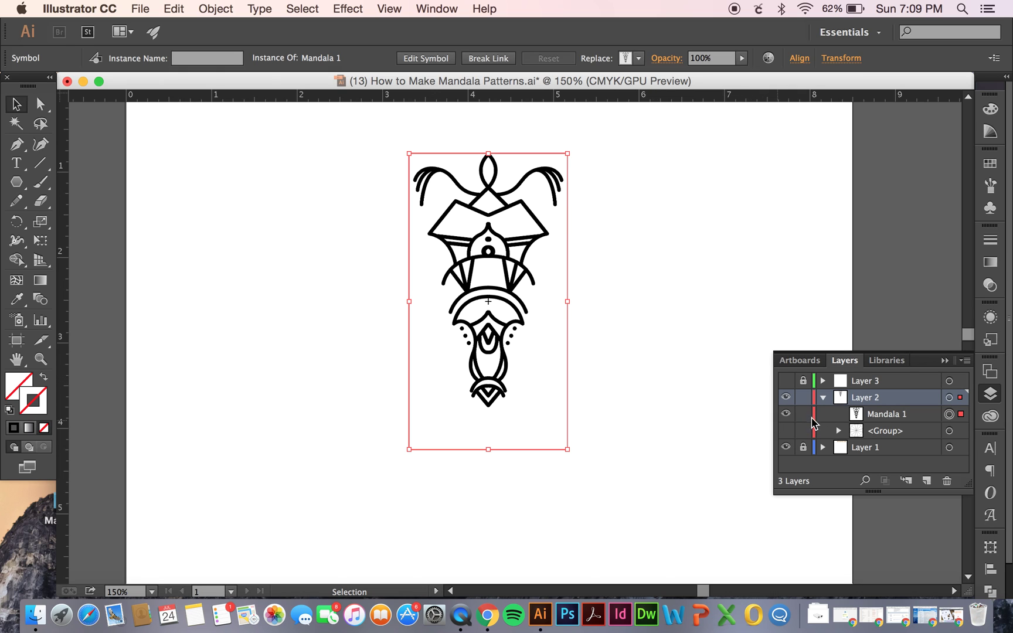
Step: Make the <Group> wedge guide polygon visible and locked, then reselect the Mandala 1 instance
click(787, 431)
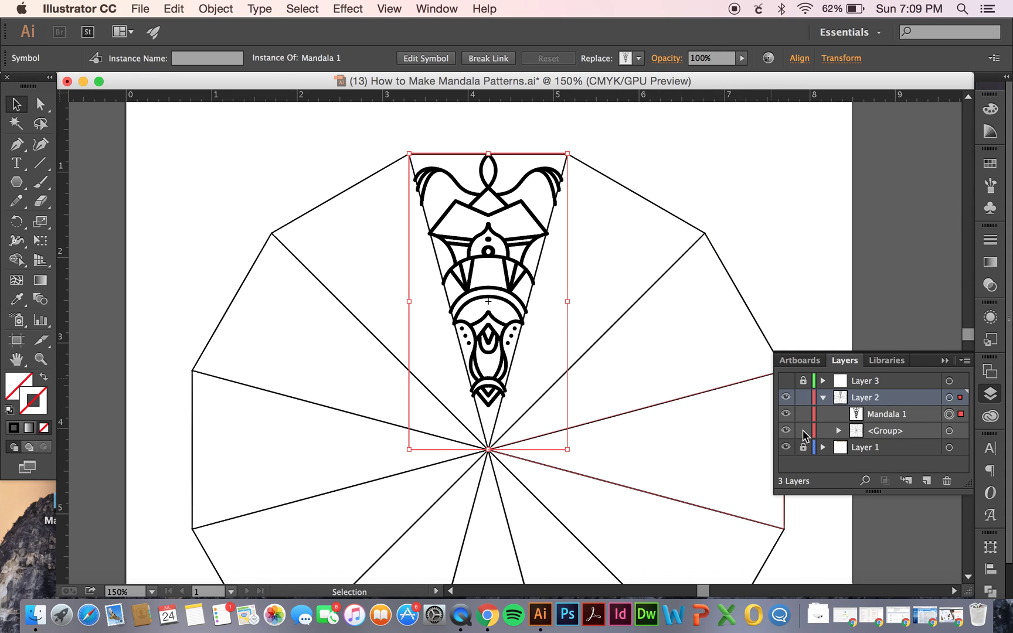
click(803, 432)
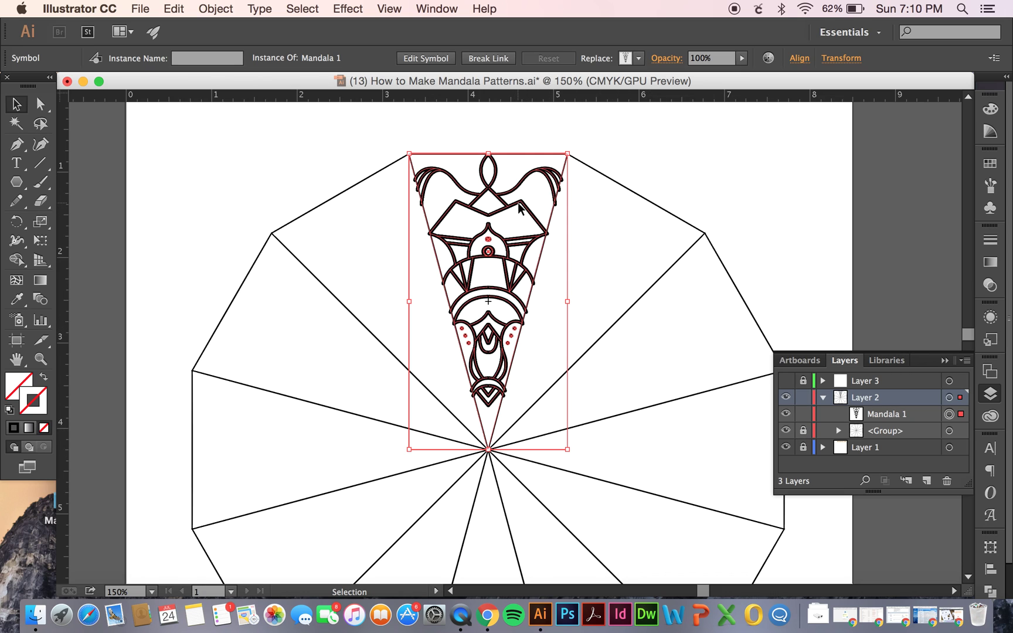
click(623, 302)
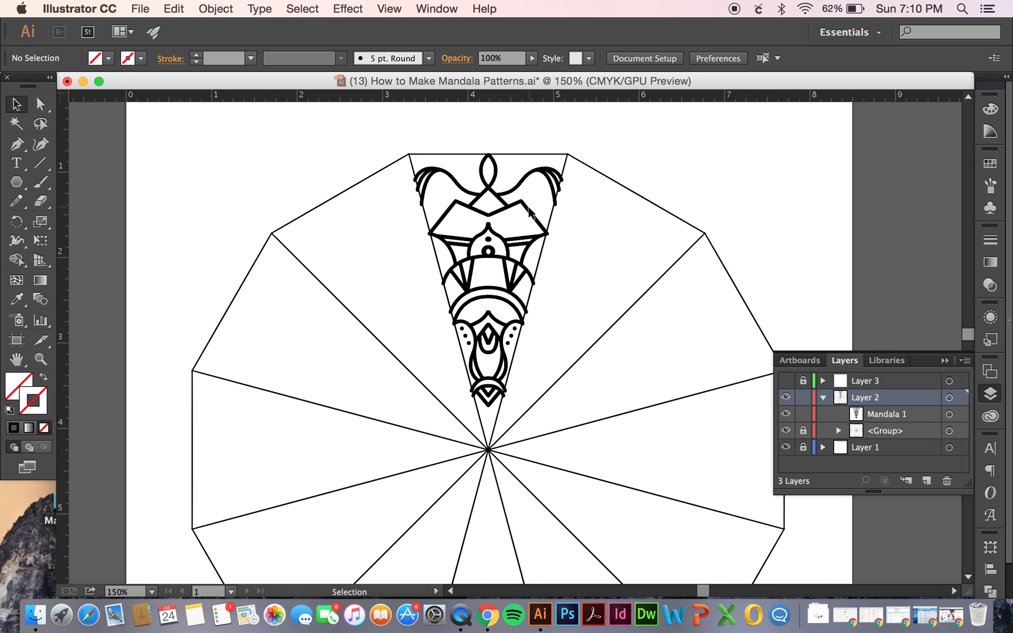
click(529, 211)
Step: Paste a Mandala 1 copy in front, rotate it 180° and move it into the bottom wedge
key(super+minus)
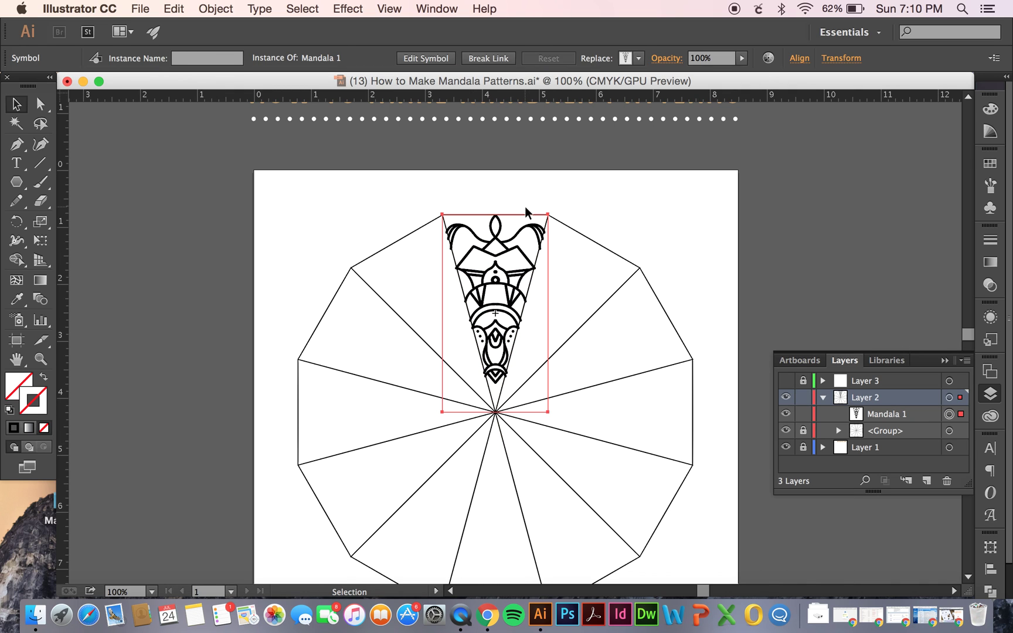
scroll(528, 212, down, 3)
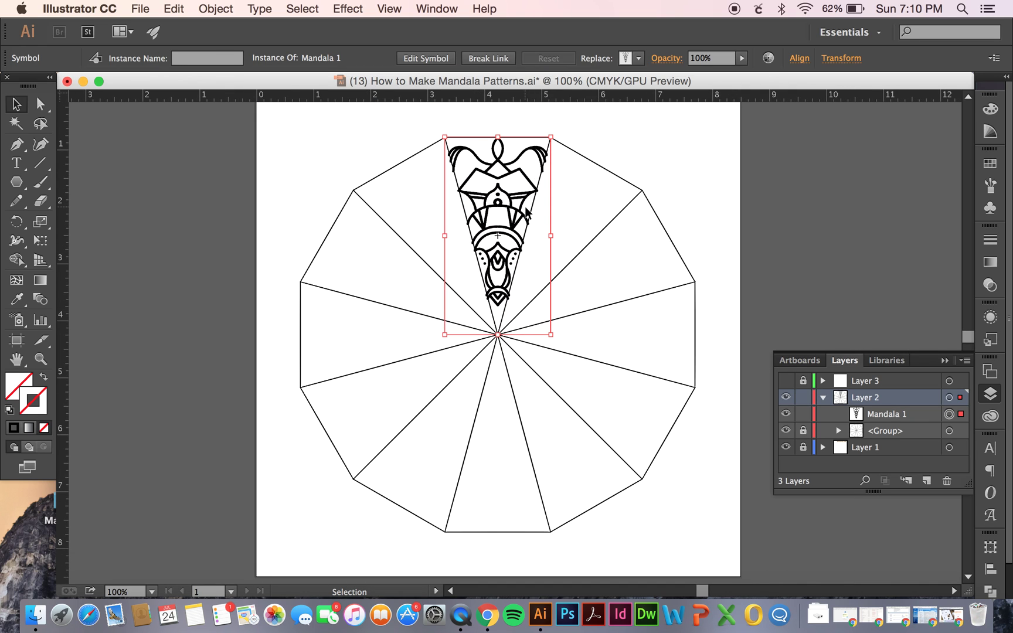
key(super)
key(super+c)
key(super+f)
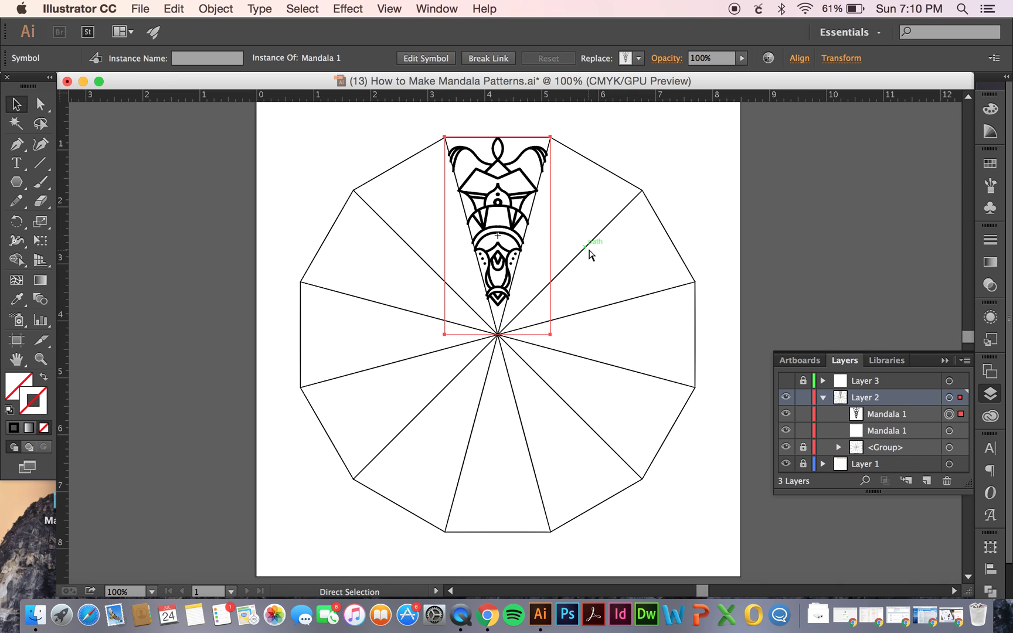
drag(558, 130, 454, 350)
drag(528, 293, 526, 482)
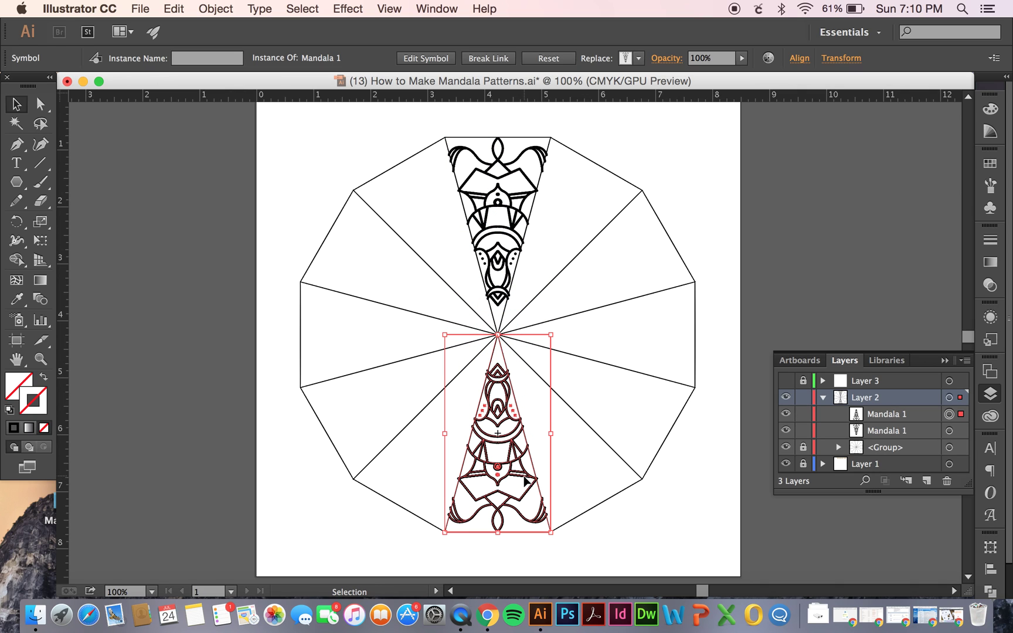
Step: Paste the top and bottom instances in front, rotate them 90° into the side wedges, and select all four
drag(617, 398, 395, 240)
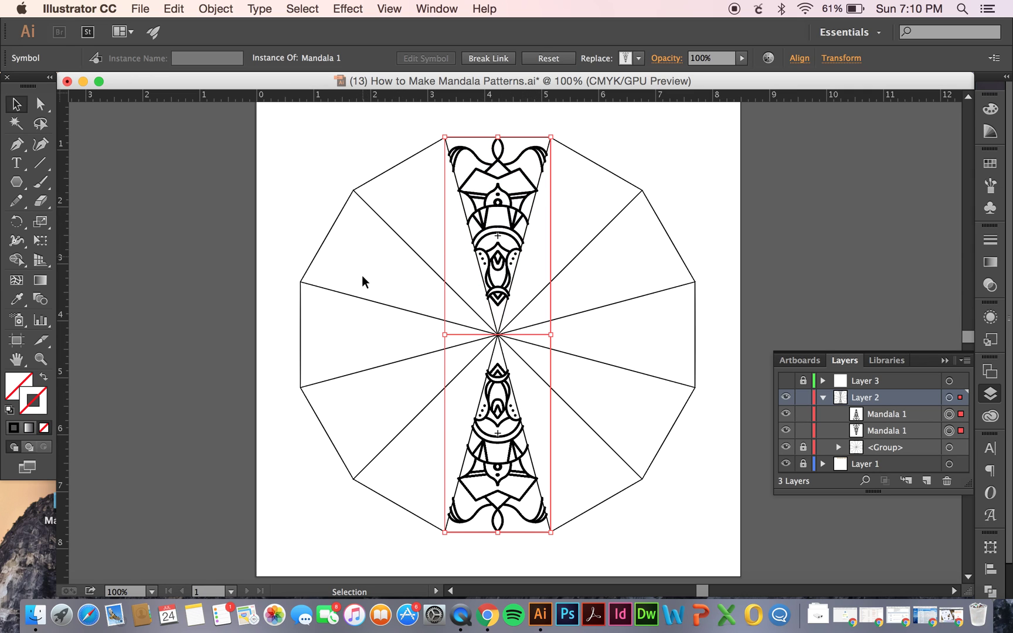
key(super+c)
key(super+f)
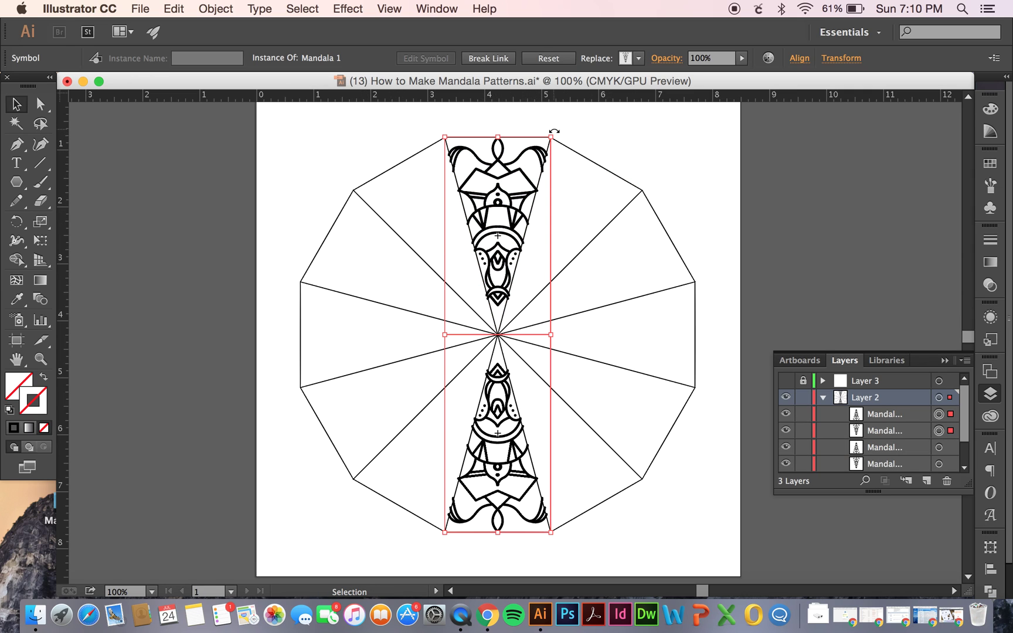
drag(544, 132, 343, 266)
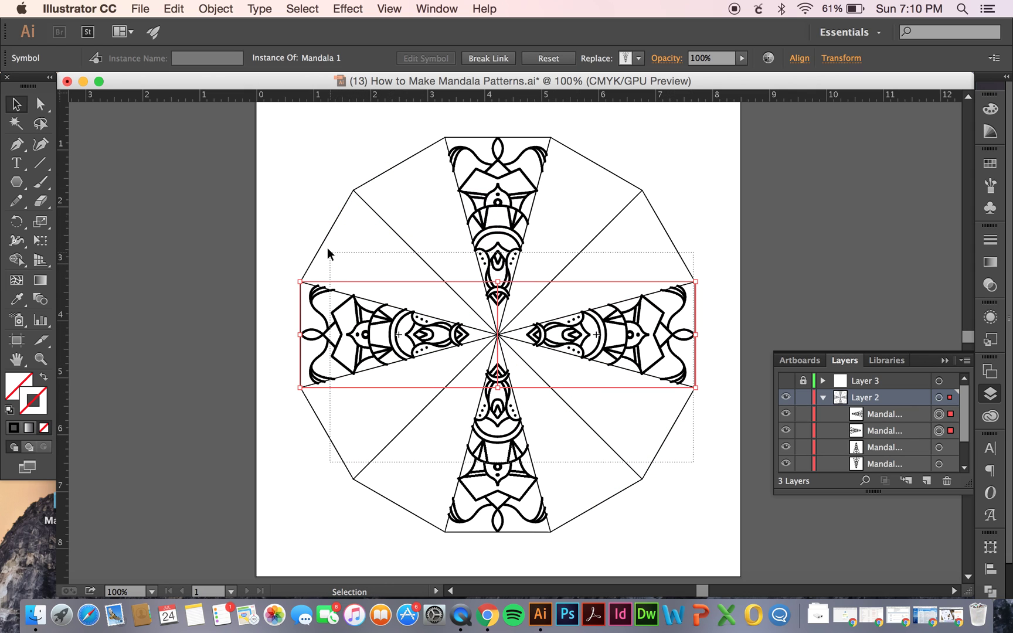
key(super+a)
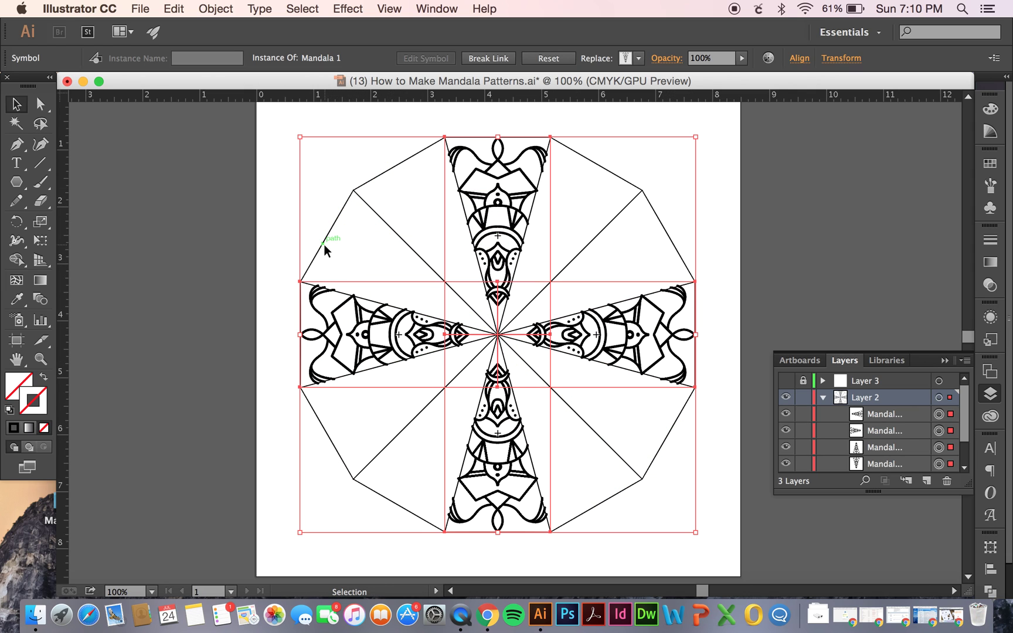
Step: Apply a 30° Transform > Rotate to the four instances, then undo it
right_click(499, 251)
mouse_move(540, 341)
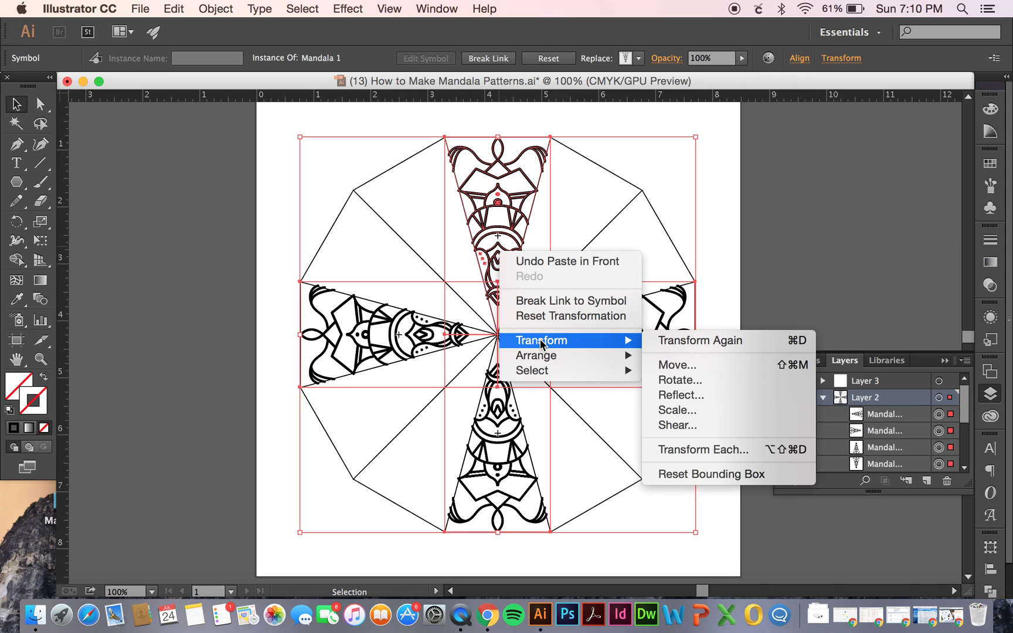
click(697, 381)
text(30)
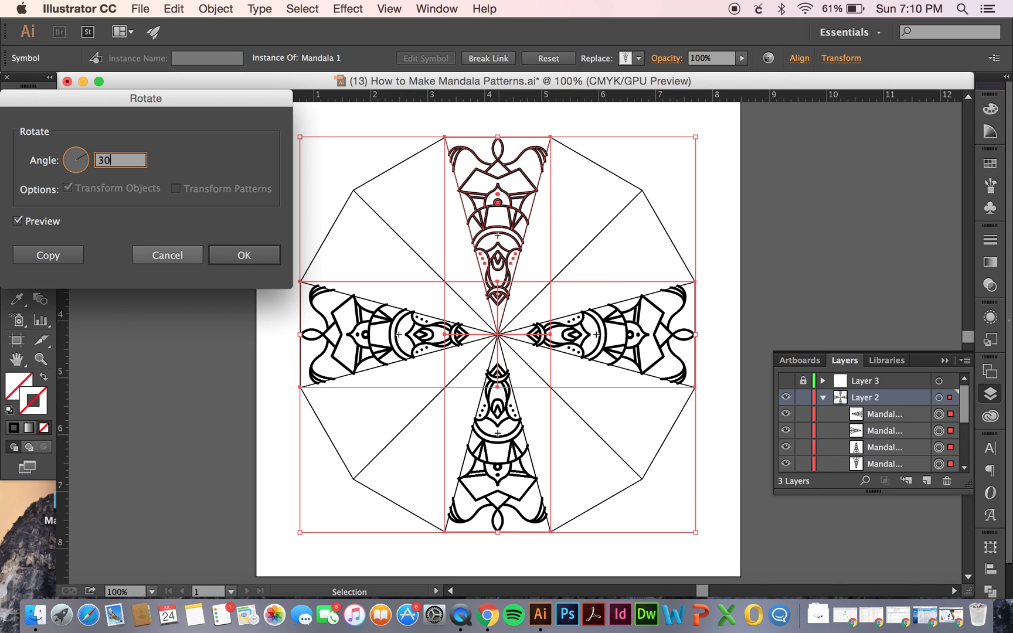
click(246, 256)
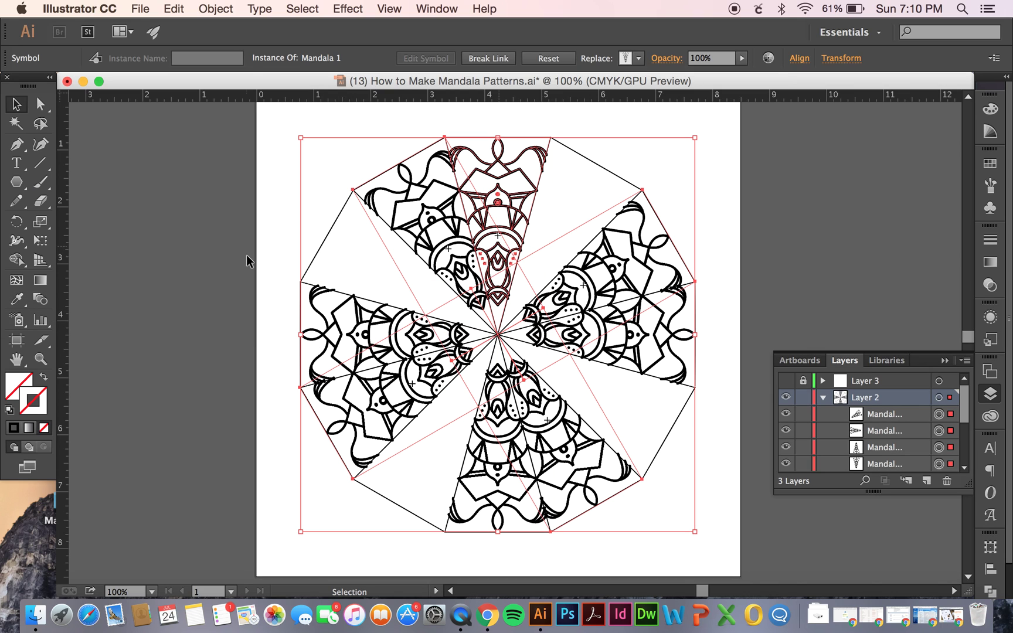
right_click(643, 216)
mouse_move(670, 309)
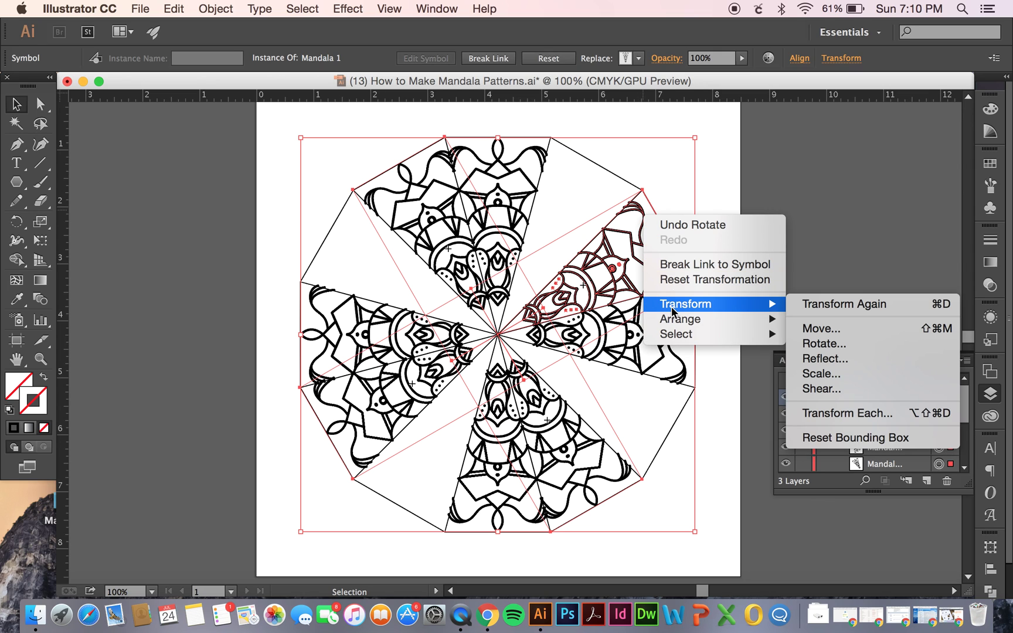
click(692, 225)
Step: Rotate the pasted wedge copies 30° to fill the remaining gaps, then deselect
click(639, 211)
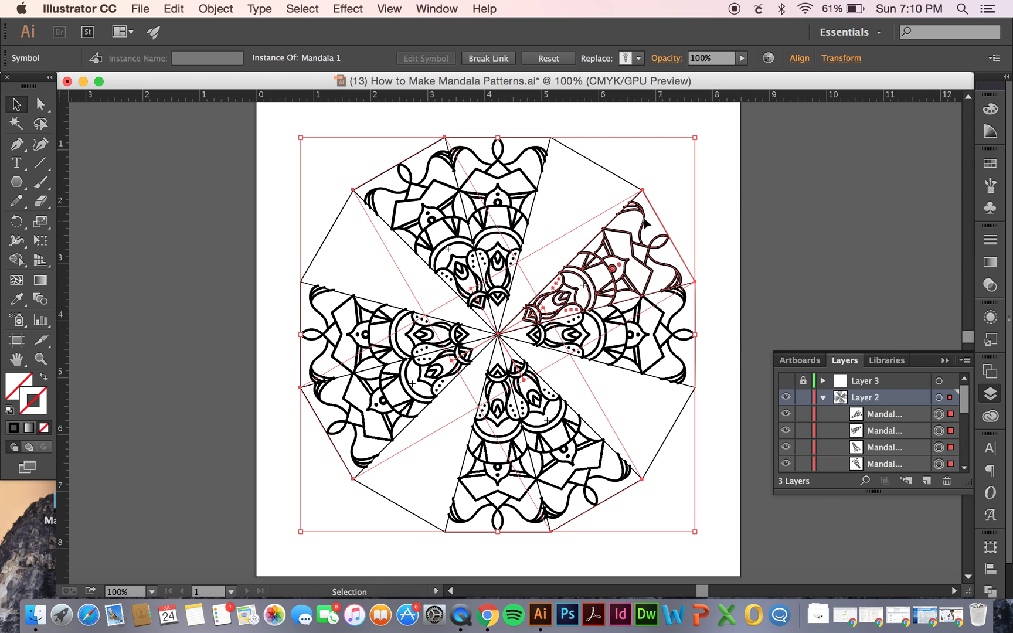
right_click(640, 212)
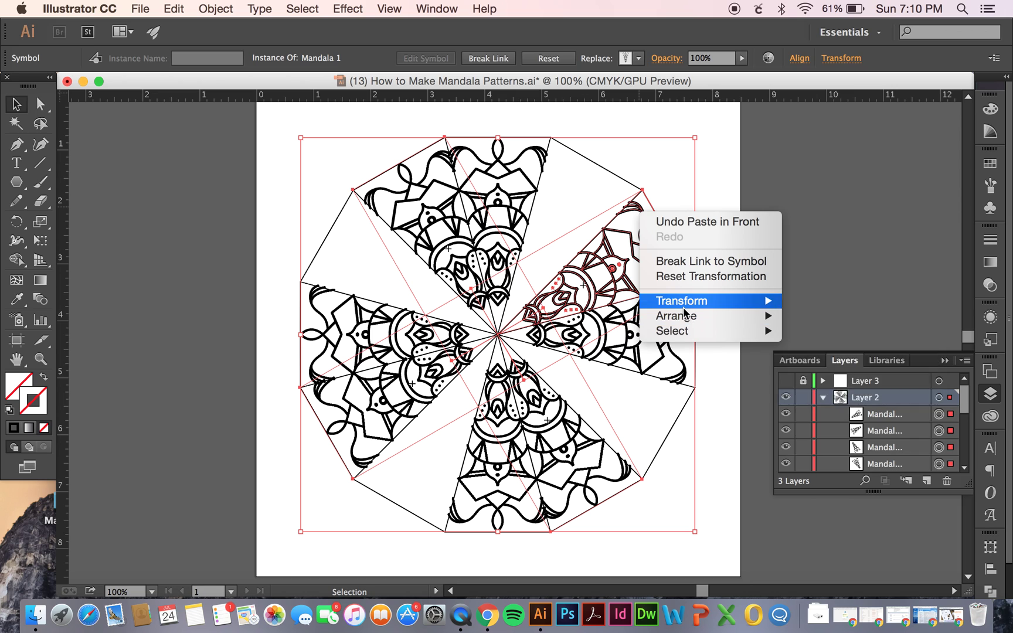
mouse_move(693, 301)
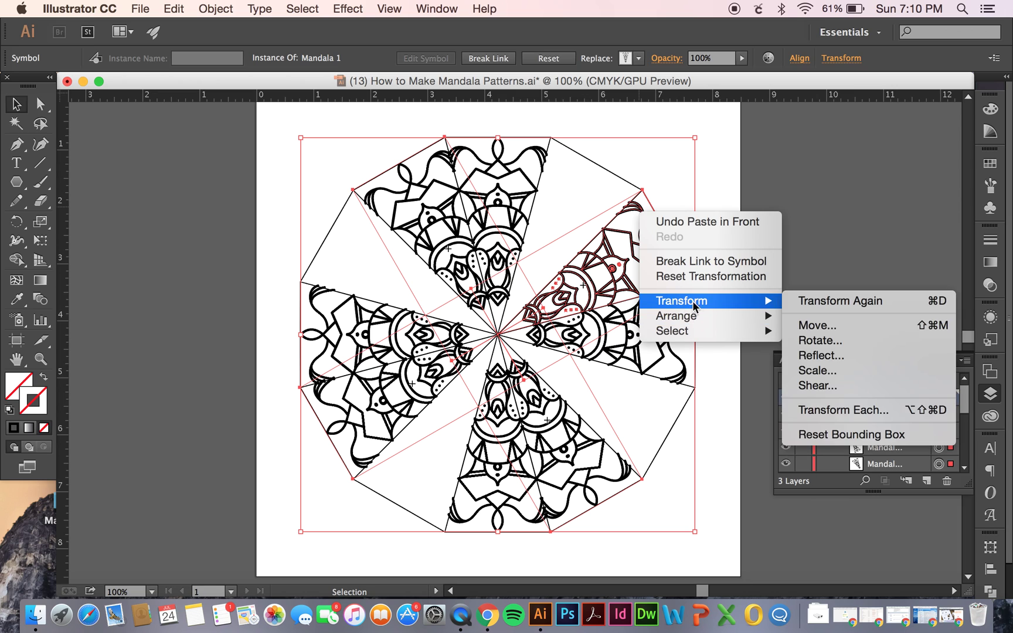
click(821, 343)
click(261, 256)
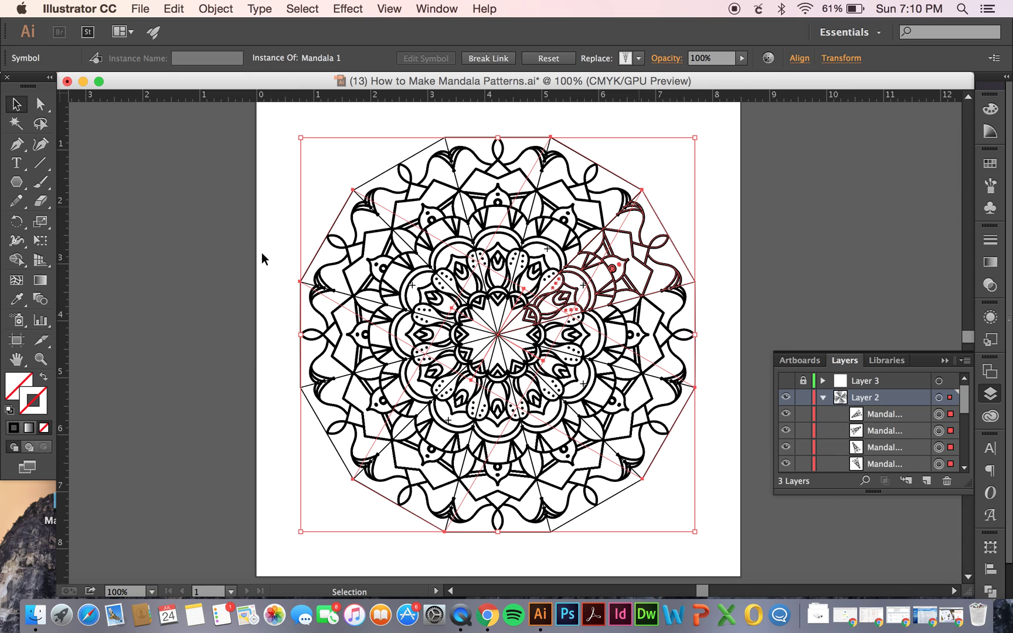
click(781, 284)
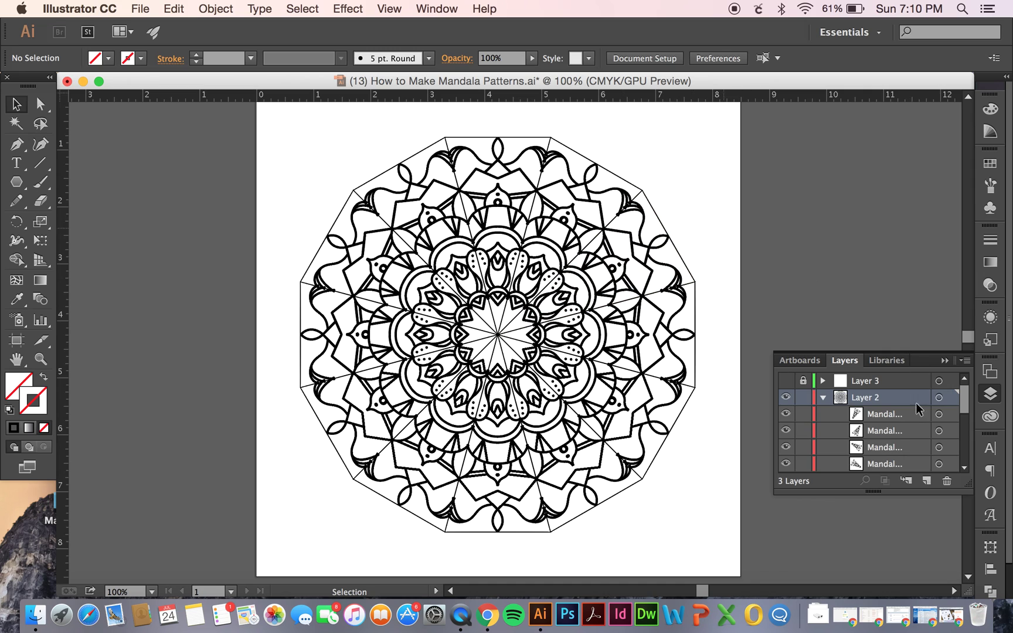
Step: Hide the <Group> guide layer and zoom in and out to inspect the finished mandala
scroll(862, 435, down, 3)
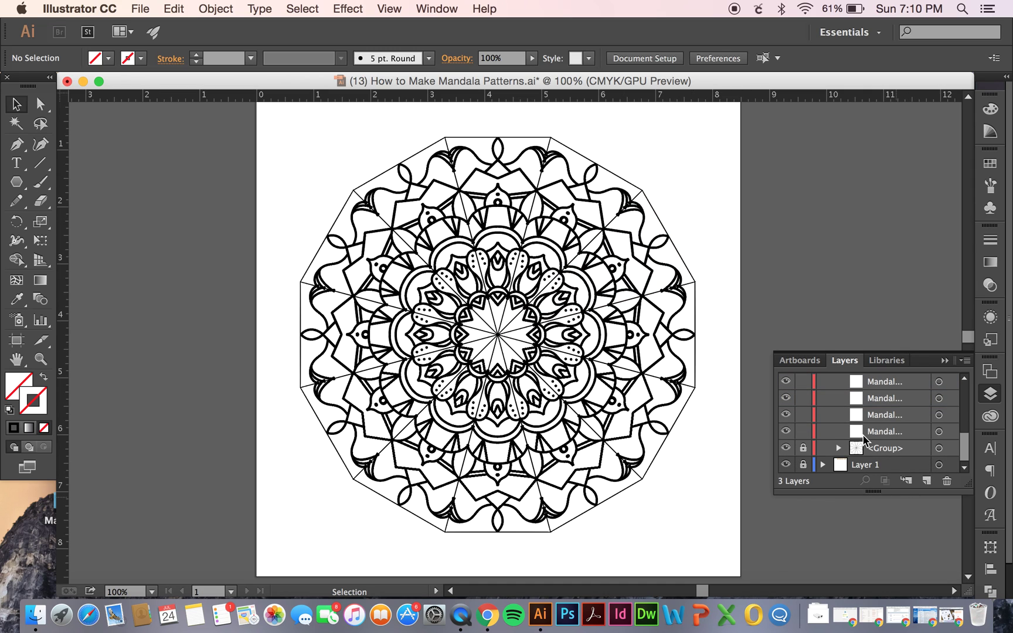
click(786, 448)
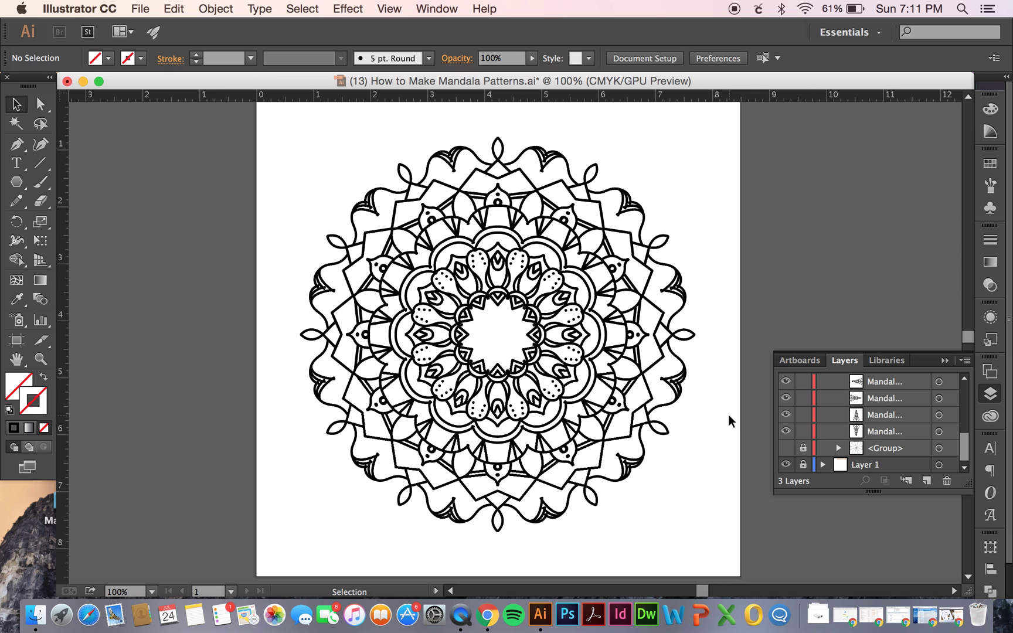
key(super+minus)
scroll(729, 415, up, 1)
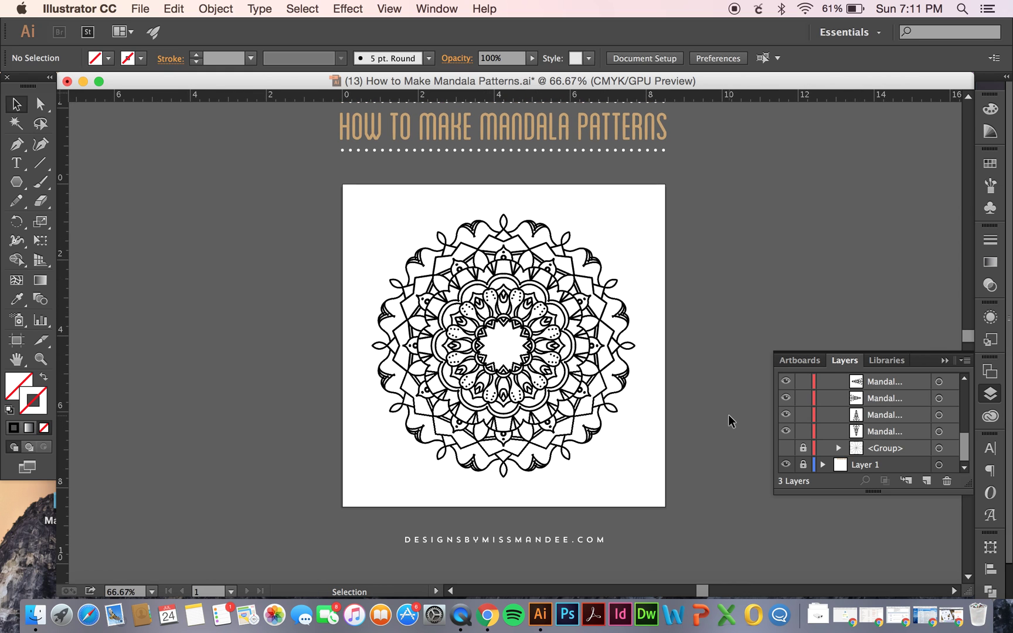
key(super+equal)
key(super+equal)
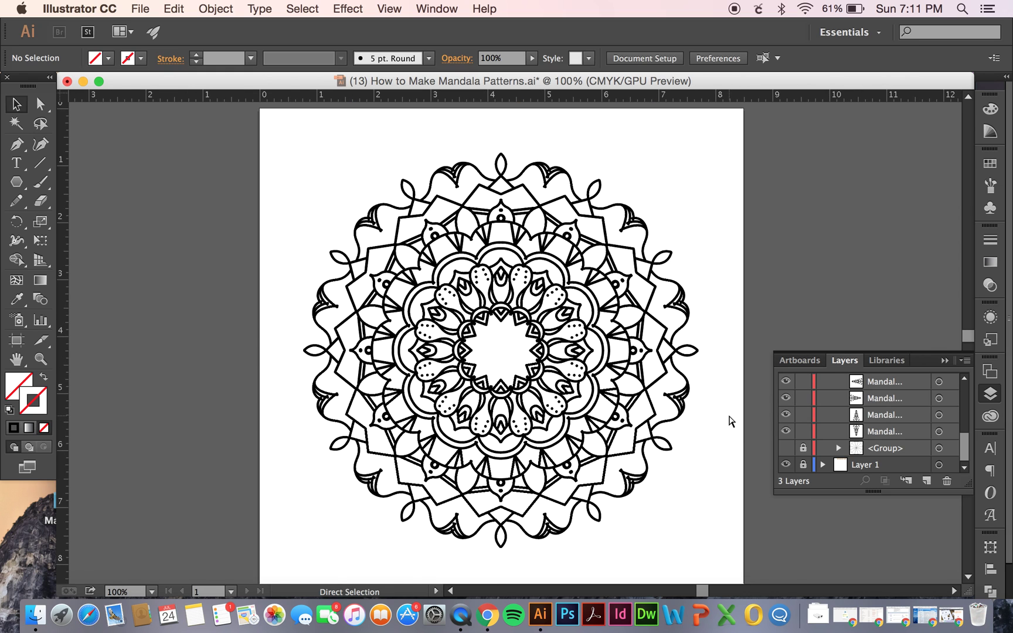
key(super+minus)
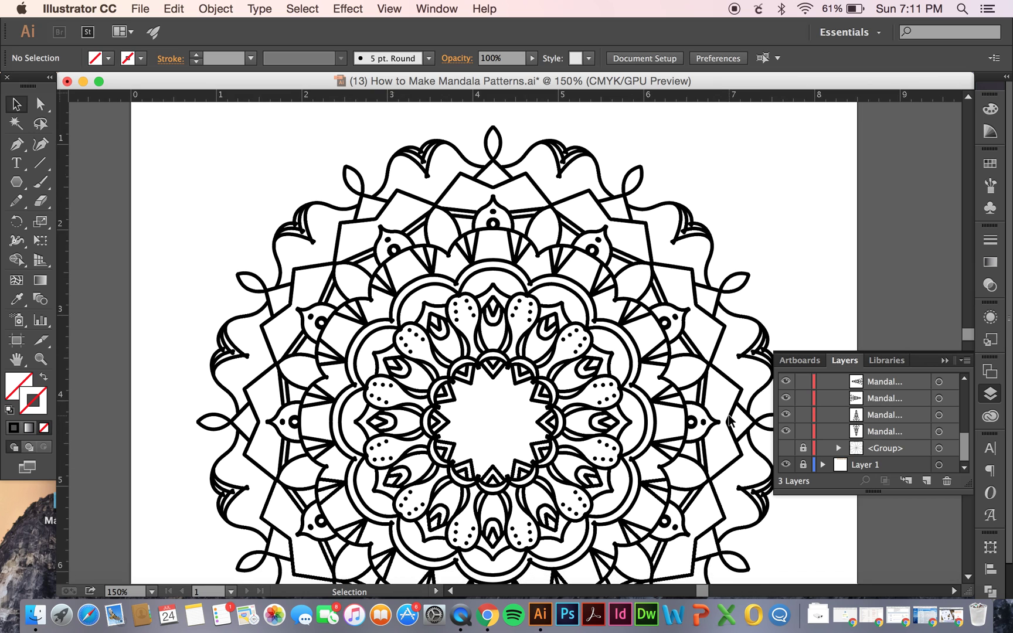
key(super+minus)
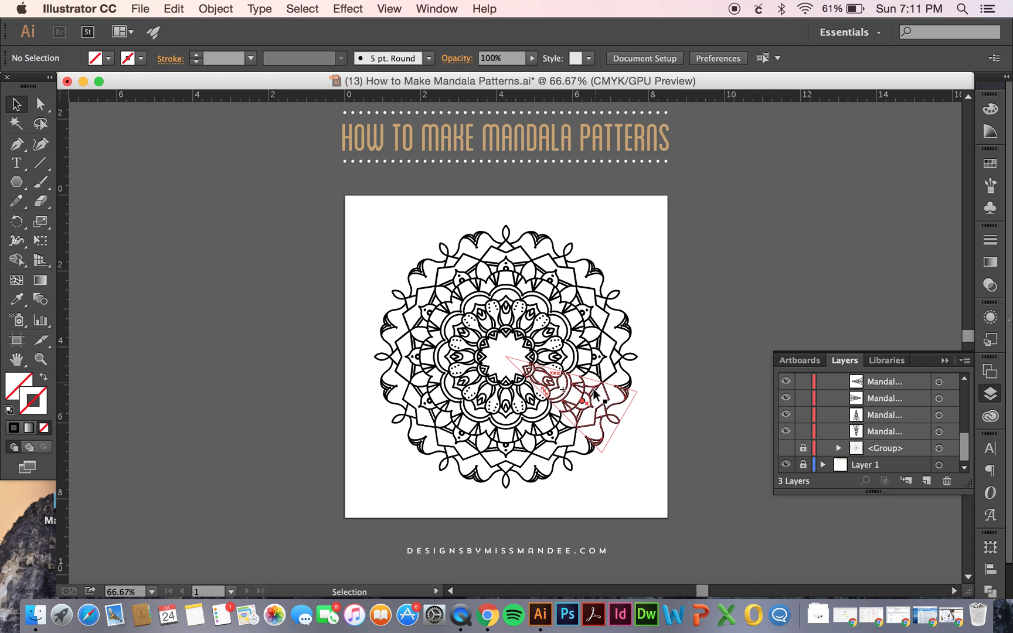
key(super+equal)
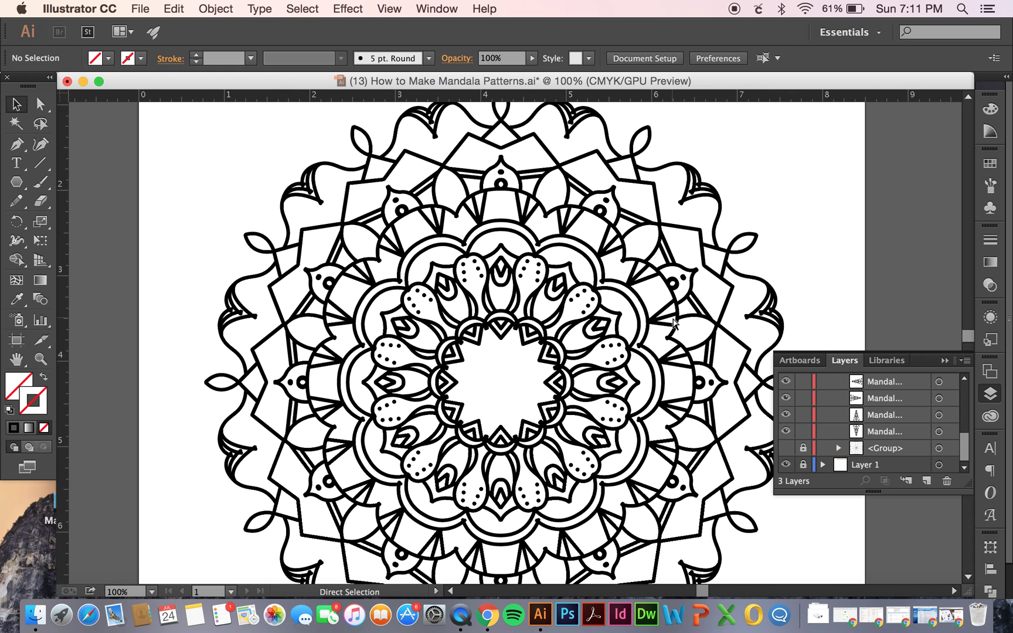
key(super+equal)
scroll(674, 322, up, 2)
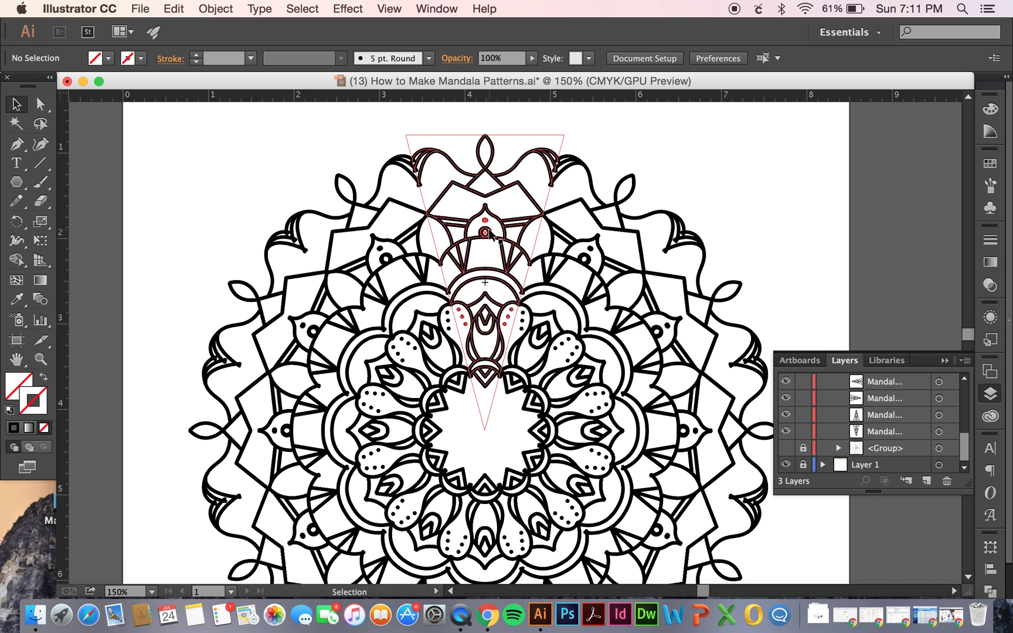
Step: Enter editing of the Mandala 1 symbol from the top wedge and zoom in
double_click(488, 235)
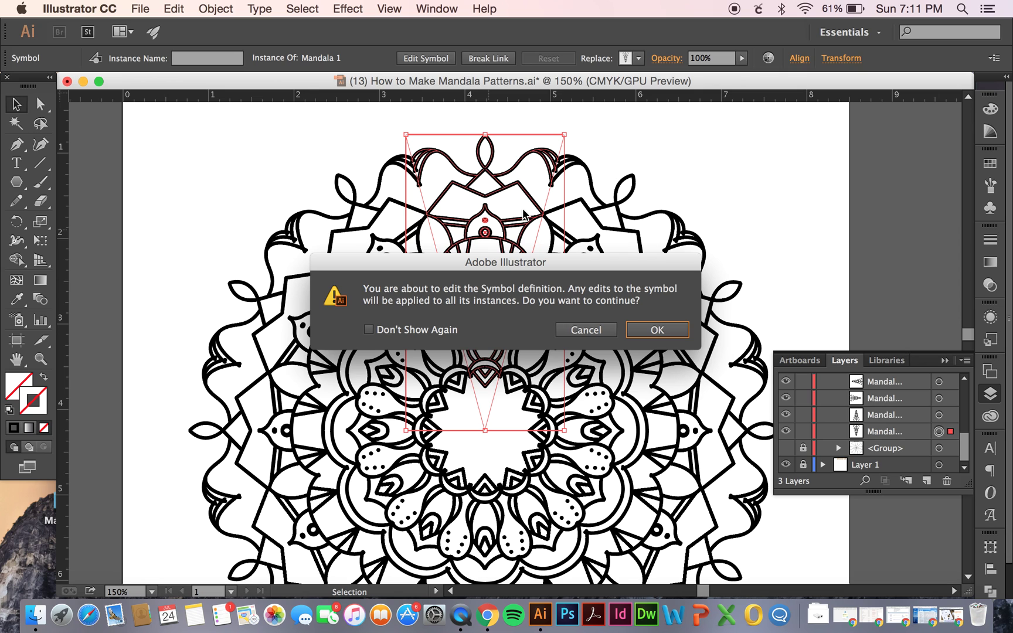
click(671, 330)
key(super+equal)
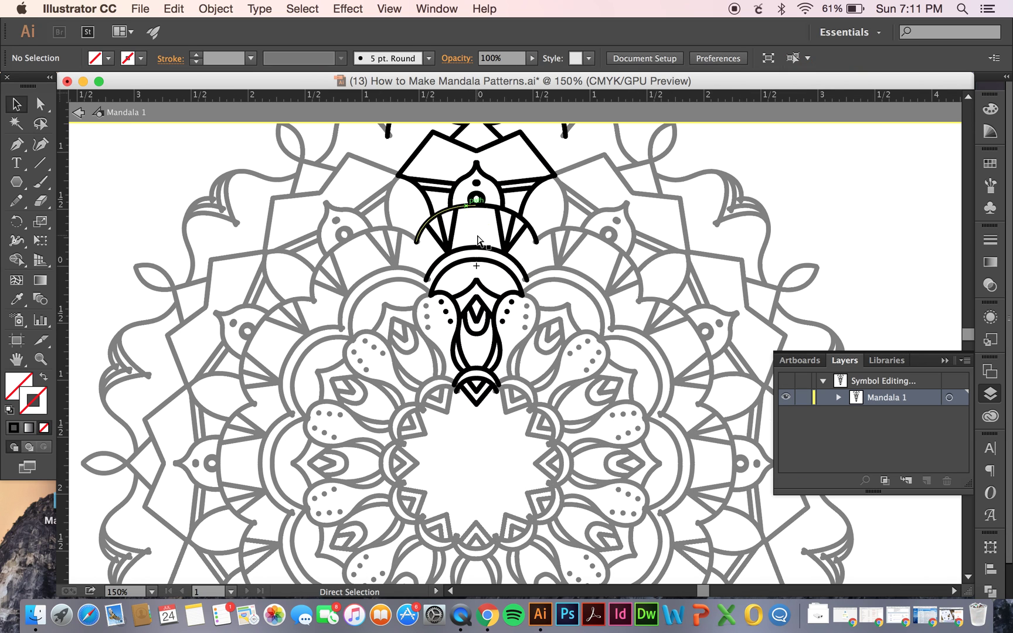
key(super+equal)
key(super+equal)
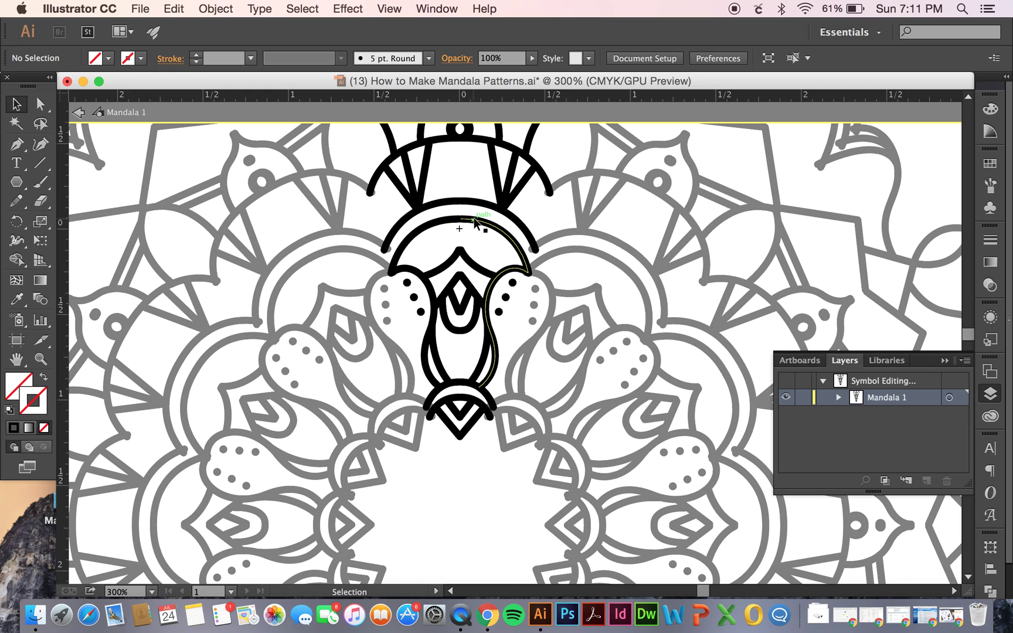
Step: Drag the curved line's end anchor upward, confirm via the Move dialog, and exit symbol editing
key(a)
click(461, 221)
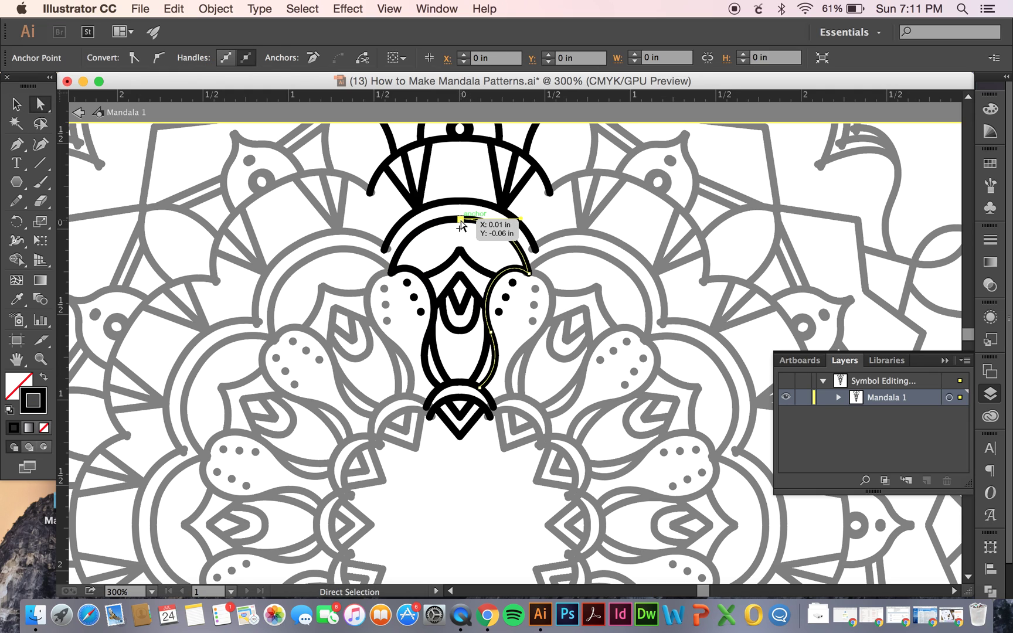
drag(461, 225, 463, 210)
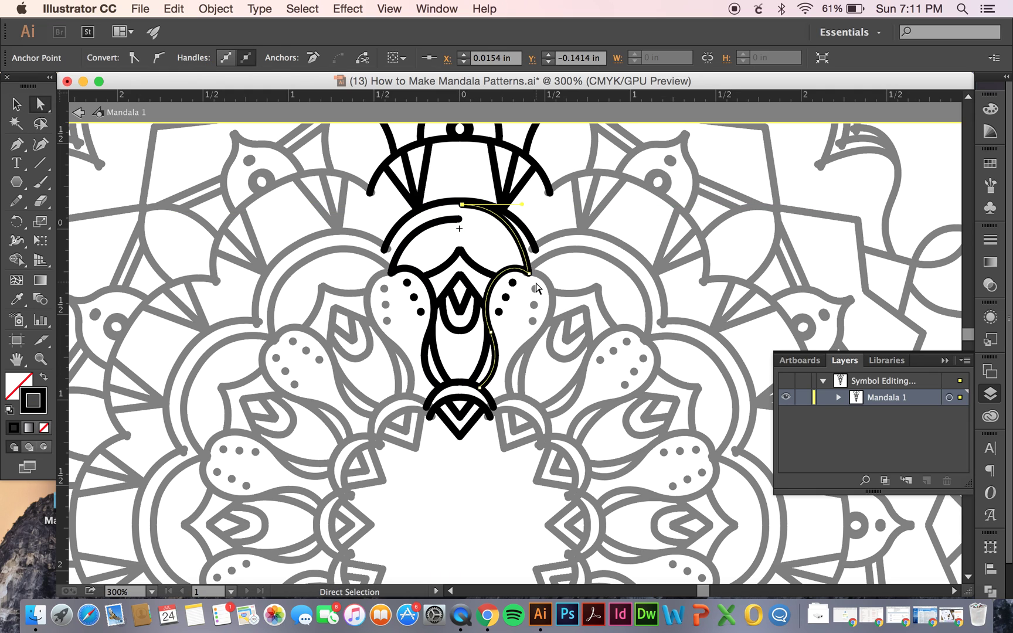
key(Return)
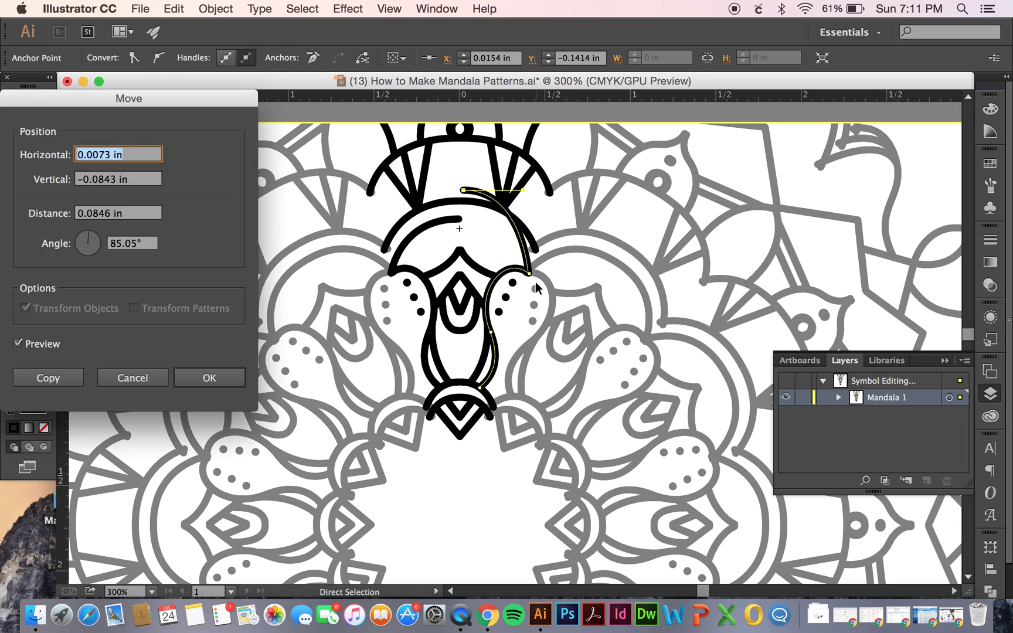
click(219, 375)
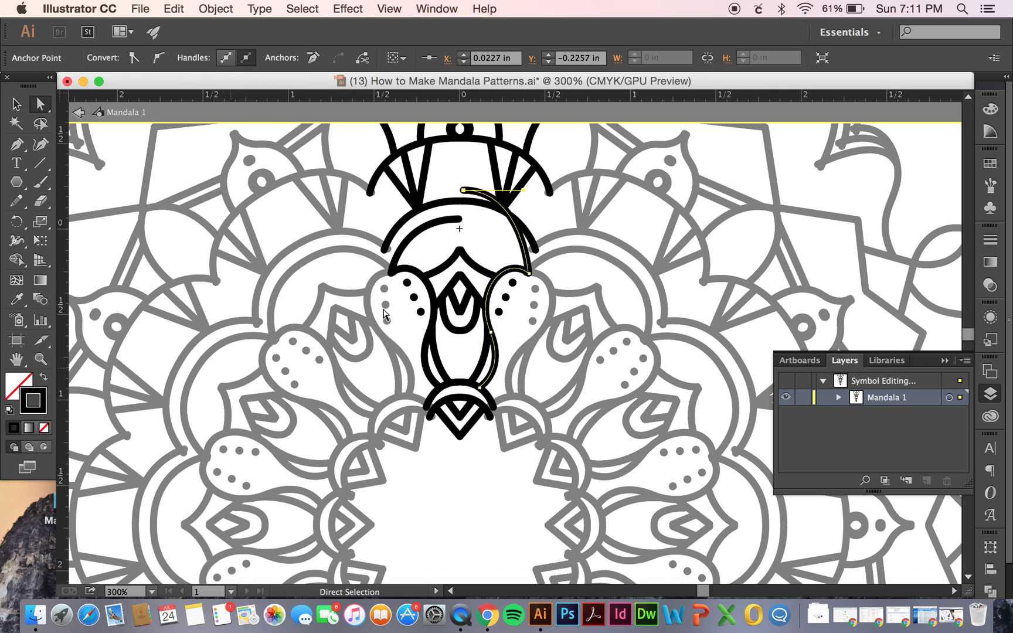
click(78, 112)
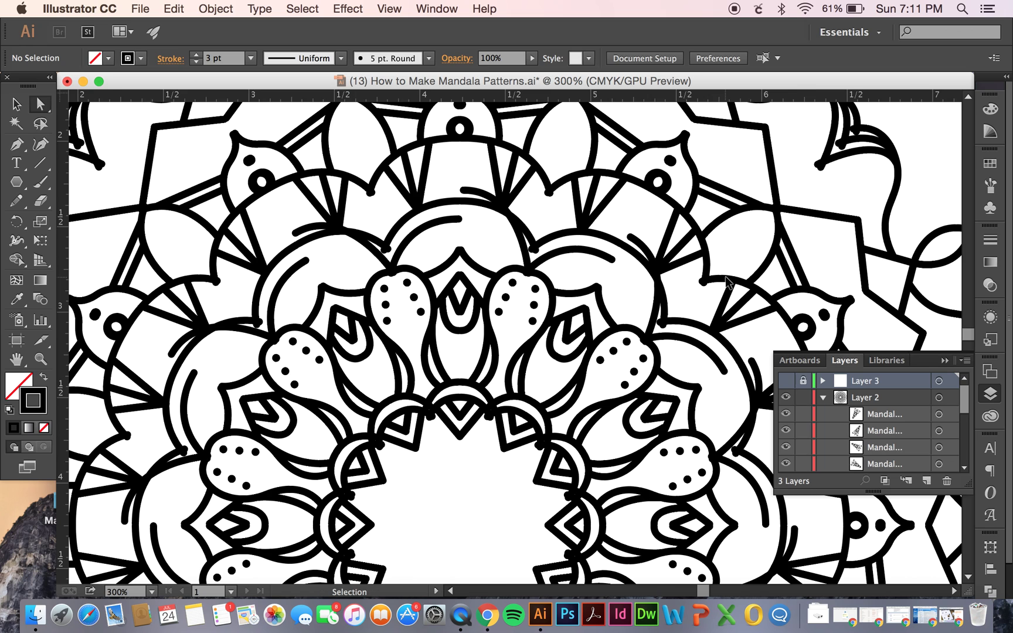
Step: Briefly re-enter the Mandala 1 symbol and exit back to the full mandala
key(super+minus)
key(super+minus)
scroll(725, 276, down, 3)
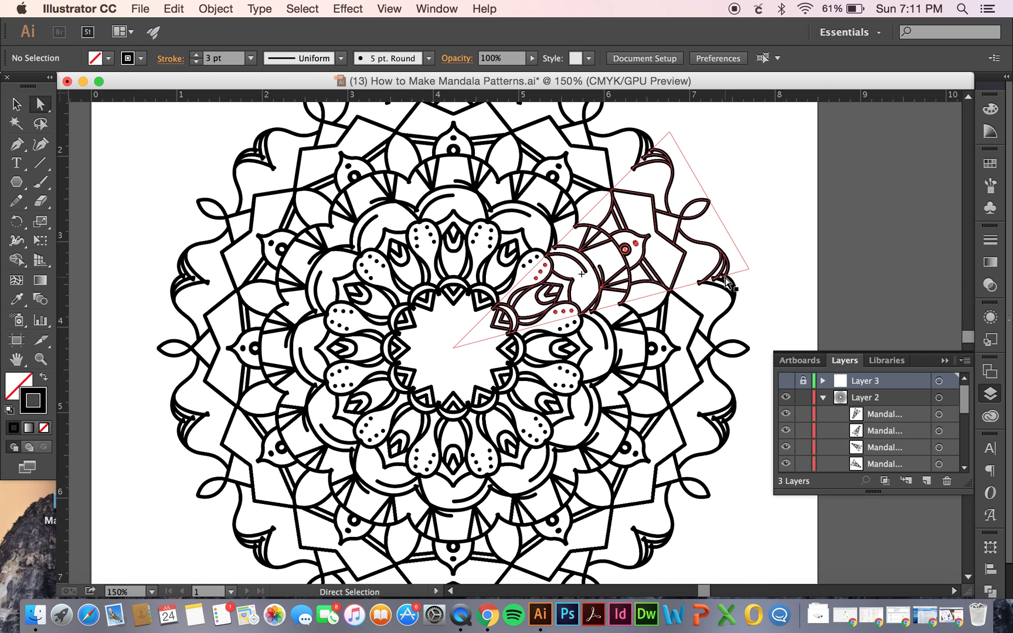
double_click(722, 392)
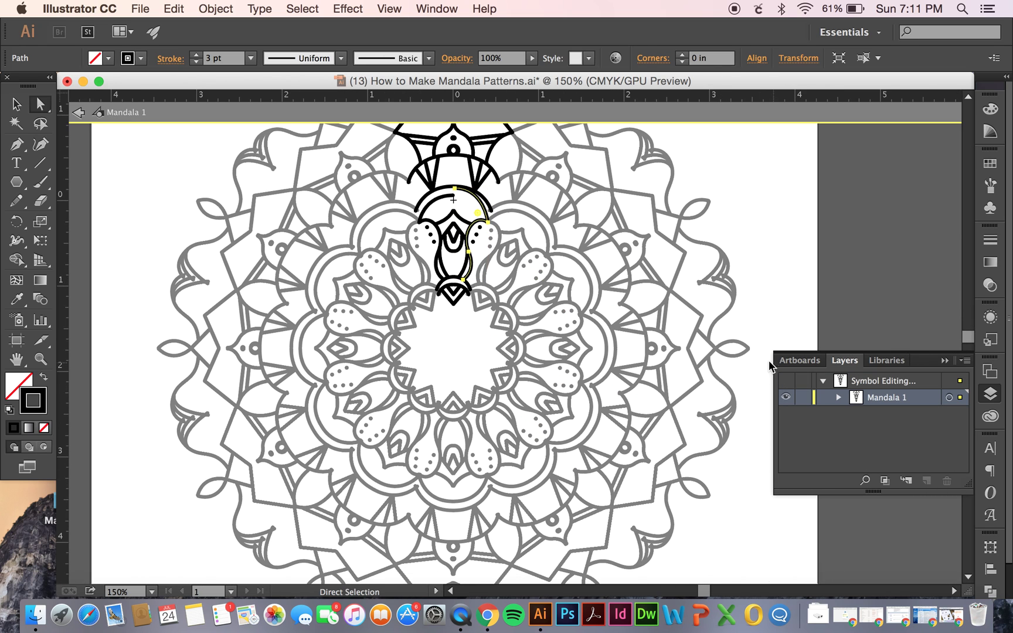
key(super)
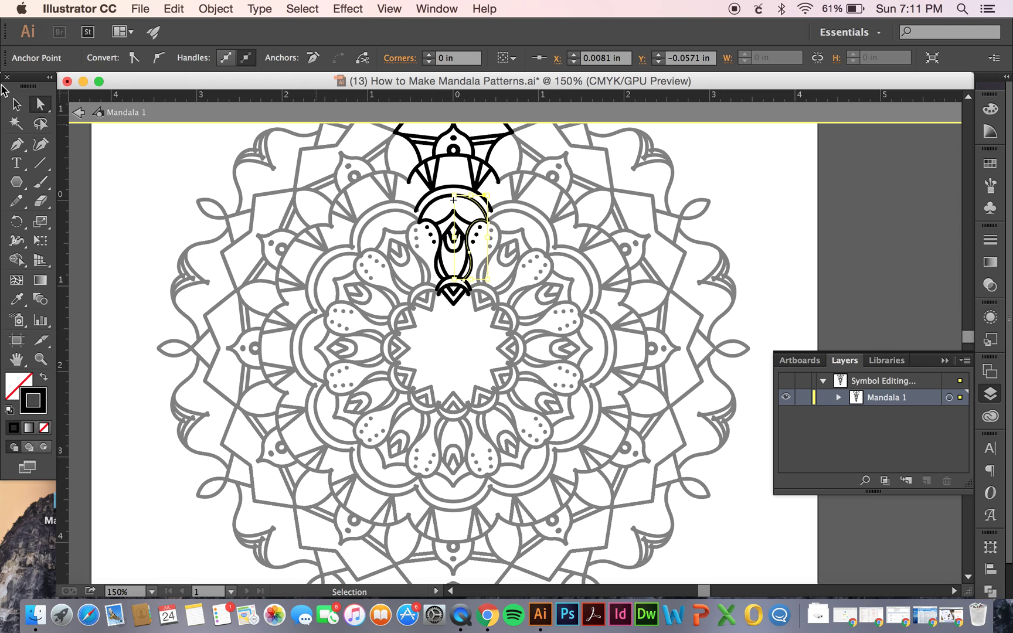
click(78, 112)
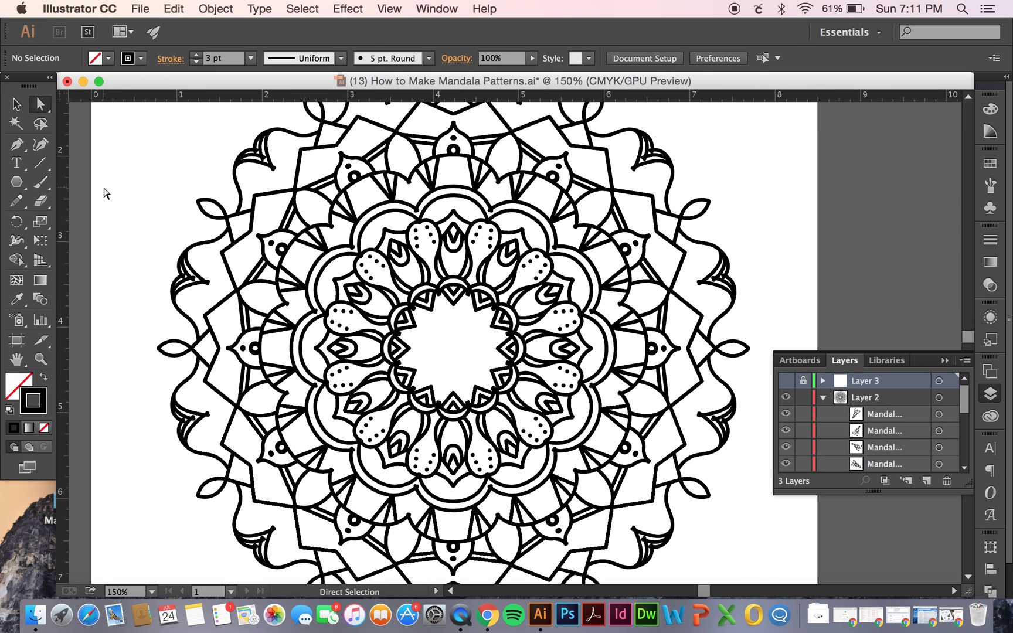
key(super+minus)
key(super+minus)
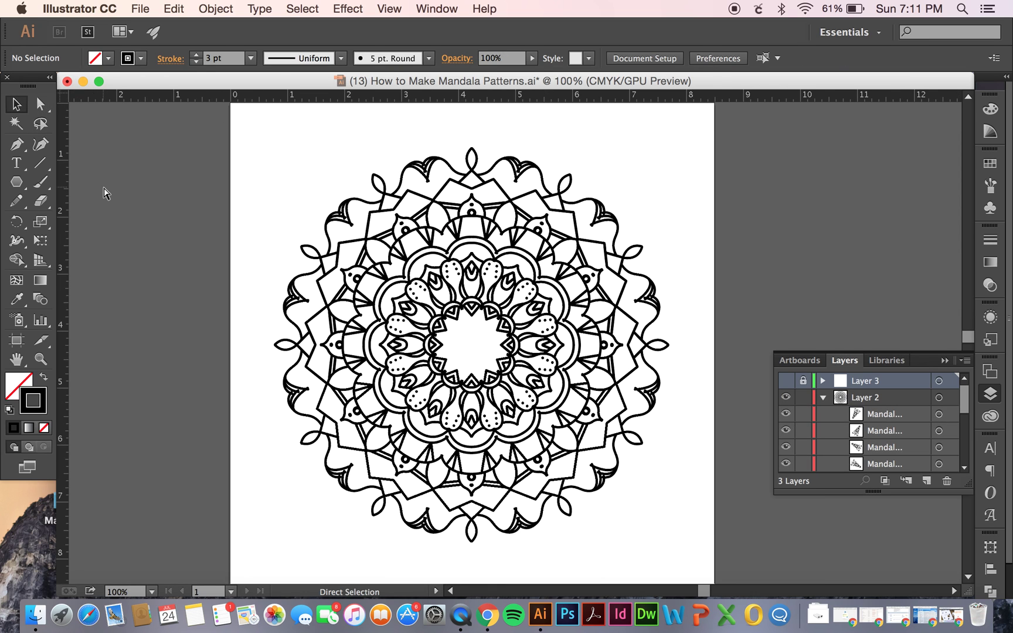
scroll(103, 194, up, 2)
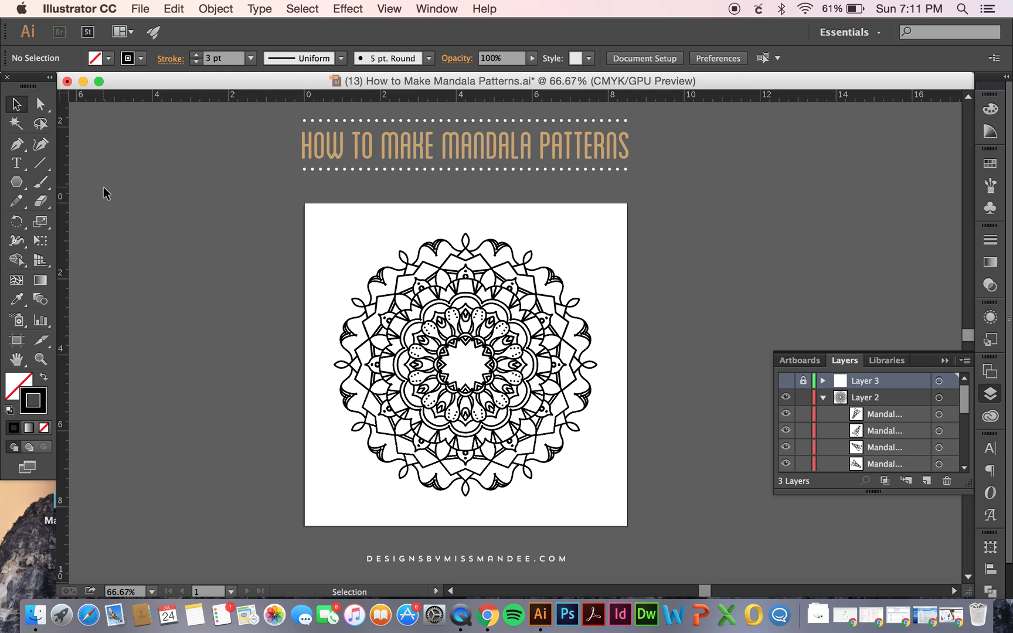